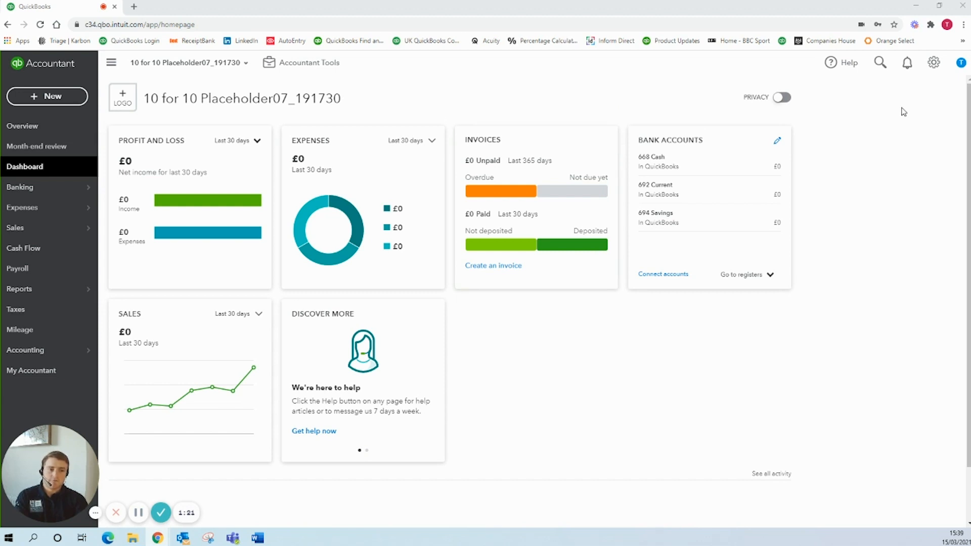
In the company's account settings, set the existing E J Ltd image as the company logo.
{"action": "left_click", "coordinate": [934, 63]}
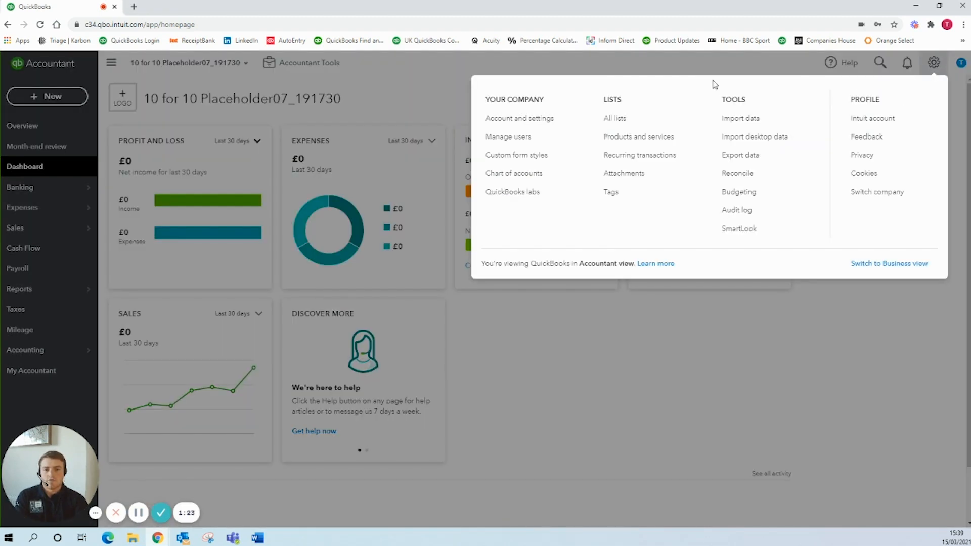
{"action": "left_click", "coordinate": [528, 121]}
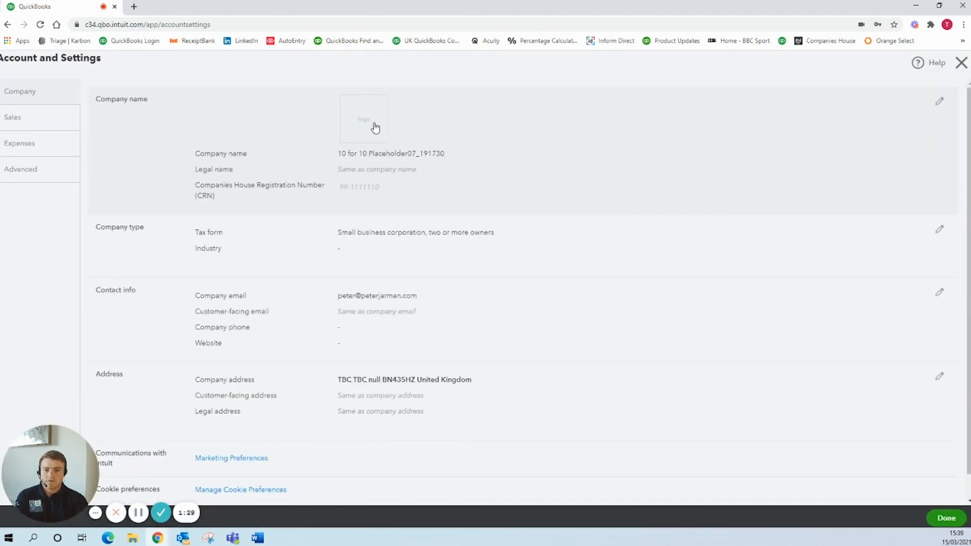
{"action": "left_click", "coordinate": [374, 128]}
{"action": "left_click", "coordinate": [374, 127]}
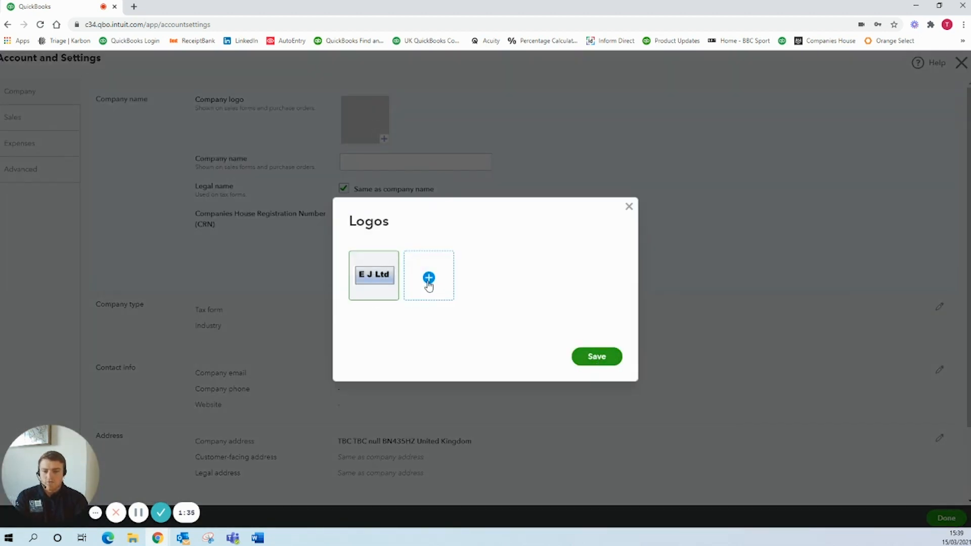
{"action": "left_click", "coordinate": [596, 357]}
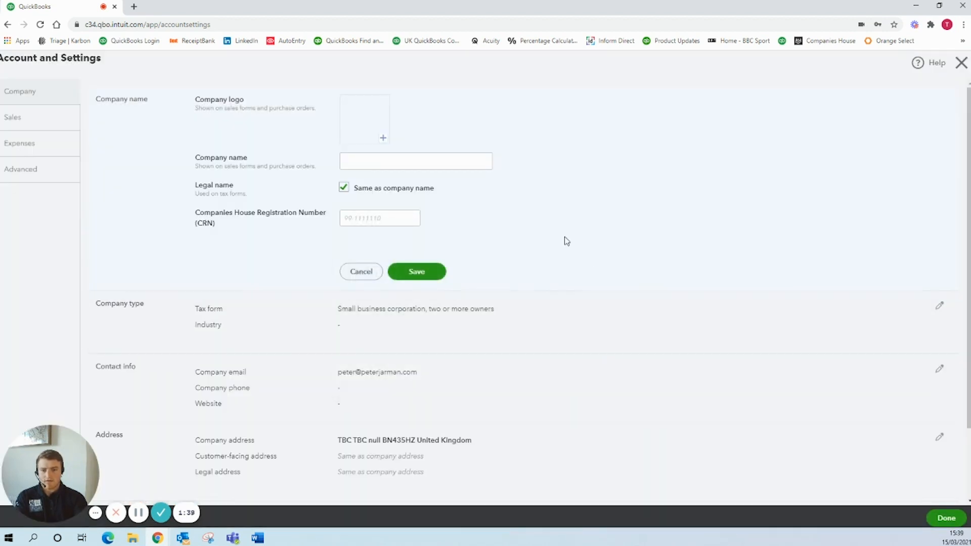
Set the company name to E J Ltd, enter the Companies House registration number, and save.
{"action": "left_click", "coordinate": [413, 163]}
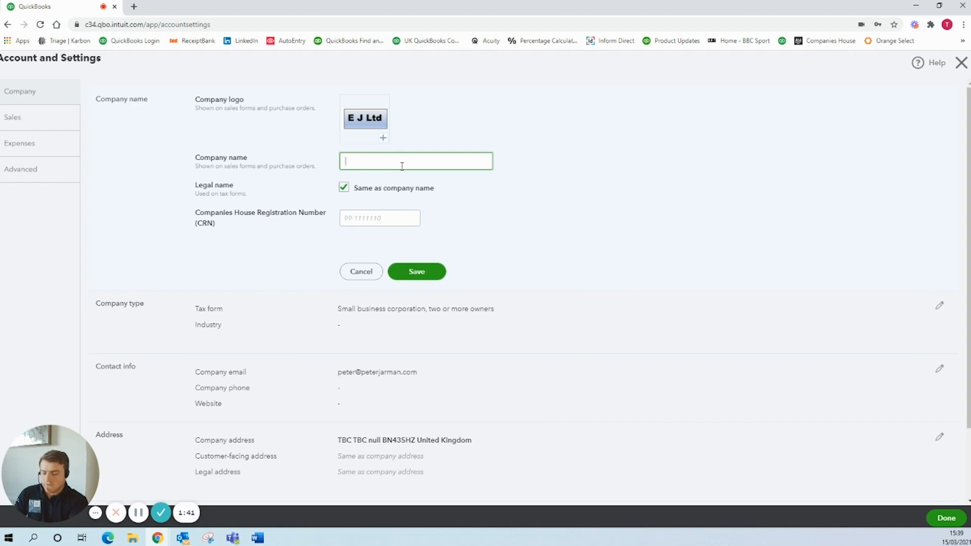
{"action": "type", "text": "E J Ltd"}
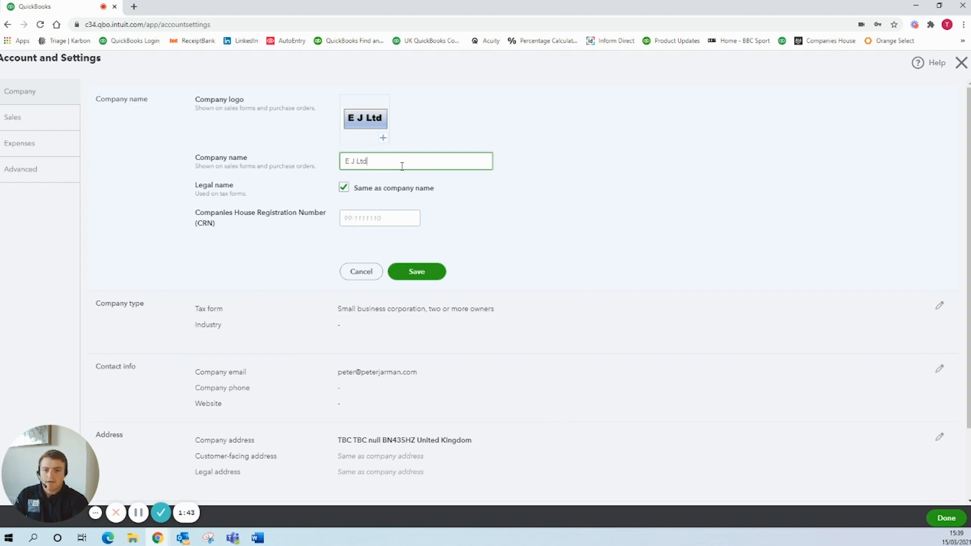
{"action": "left_click", "coordinate": [377, 214]}
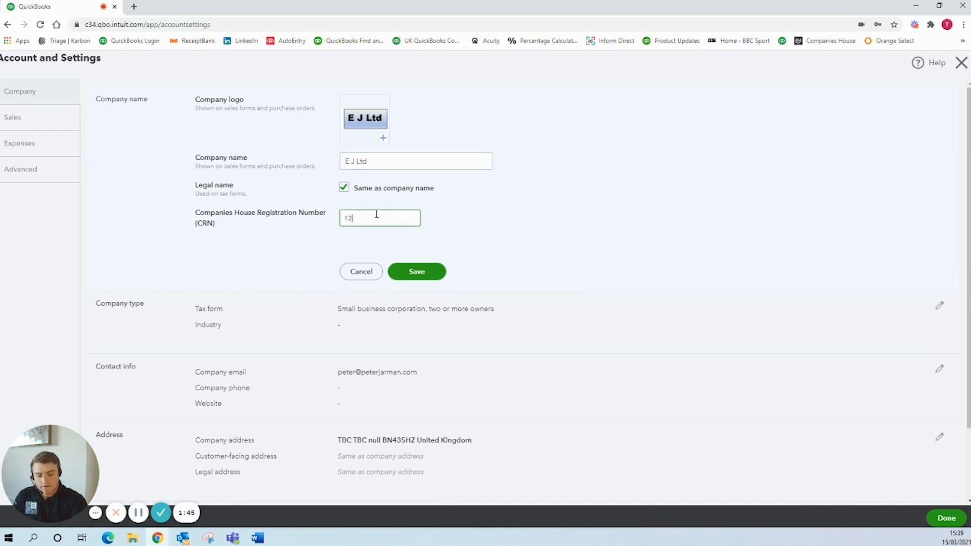
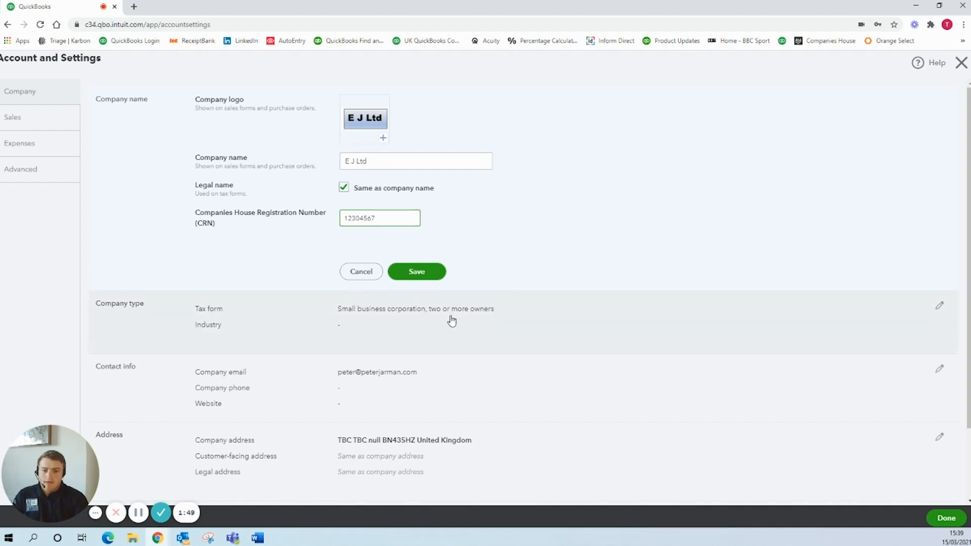
{"action": "left_click", "coordinate": [428, 271]}
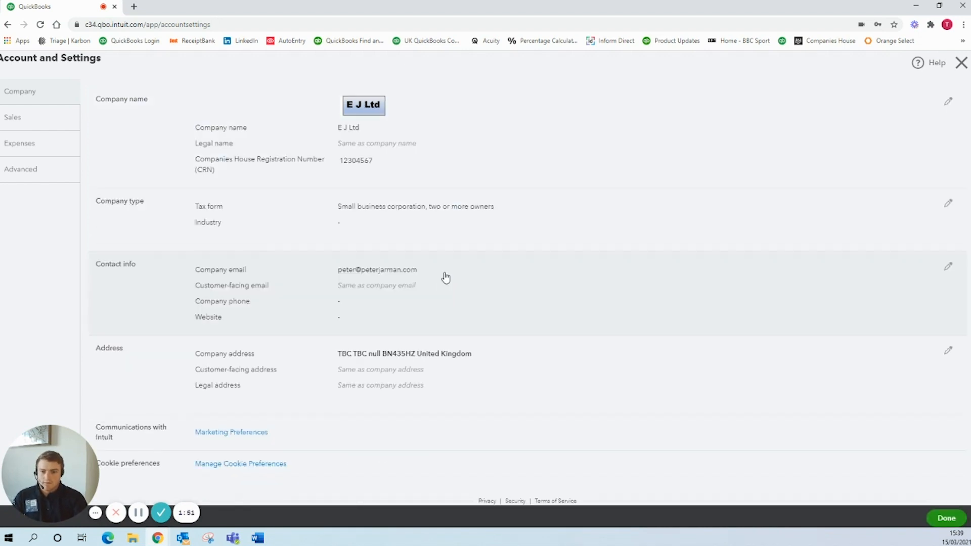
Set the tax form to Partnership or limited liability company and the industry to Professional Consulting, and save.
{"action": "left_click", "coordinate": [425, 208]}
{"action": "left_click", "coordinate": [429, 211]}
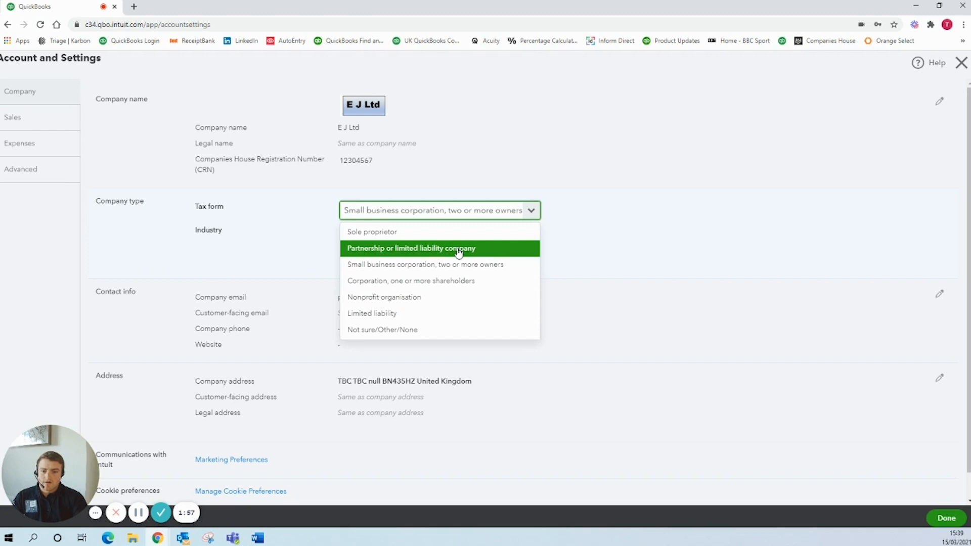
{"action": "left_click", "coordinate": [458, 250]}
{"action": "left_click", "coordinate": [437, 232]}
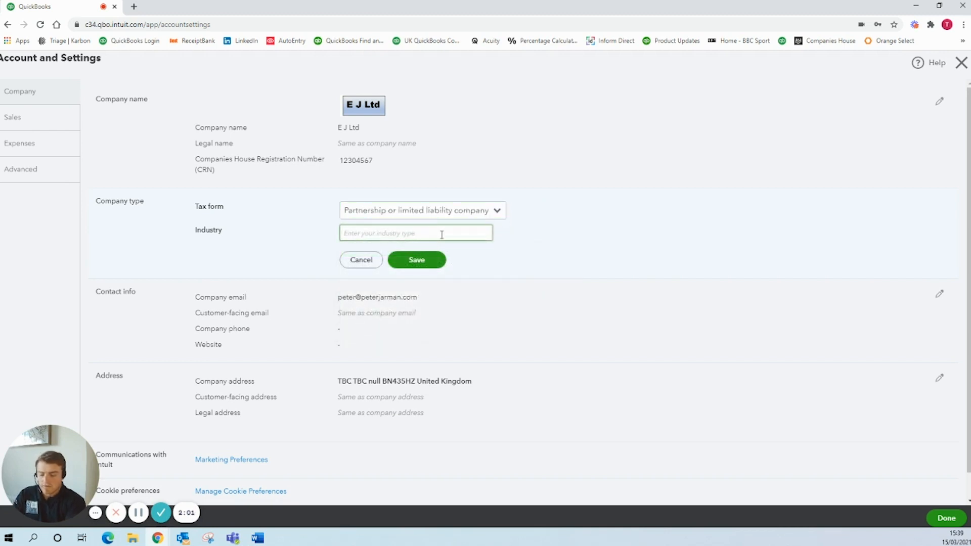
{"action": "type", "text": "Professional Consulting"}
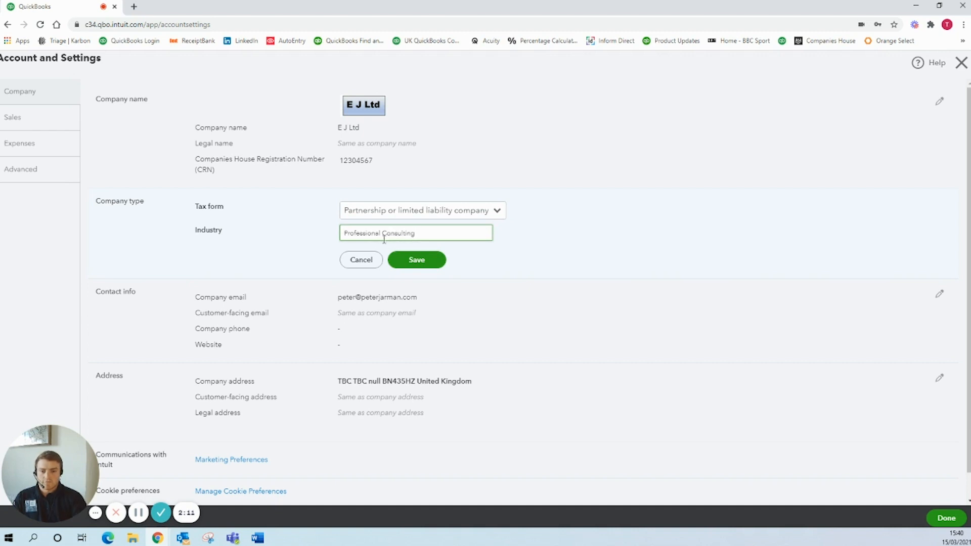
{"action": "left_click", "coordinate": [416, 260]}
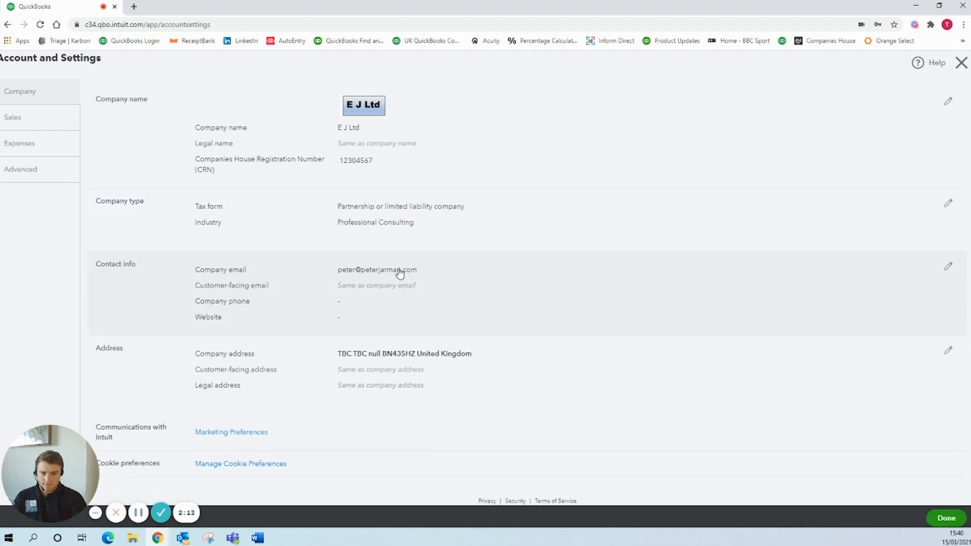
Replace the company email in the contact info with the new e-mail address and save the change.
{"action": "left_click", "coordinate": [396, 269]}
{"action": "left_click", "coordinate": [389, 271]}
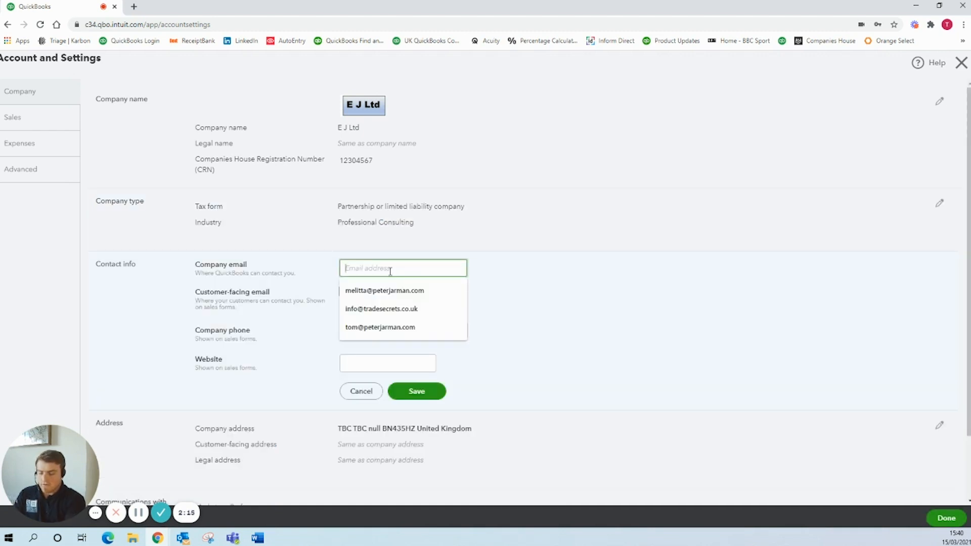
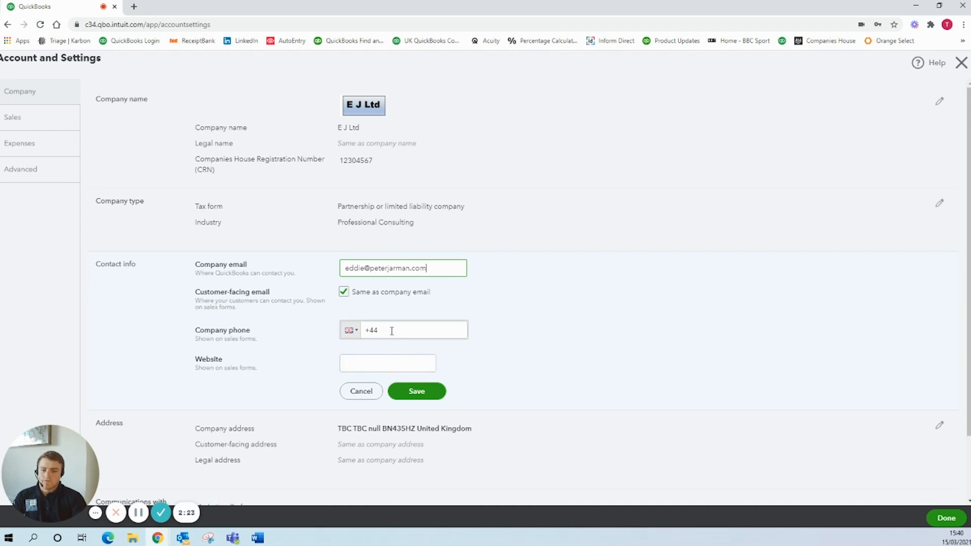
{"action": "scroll", "coordinate": [369, 346], "scroll_direction": "down", "scroll_amount": 2}
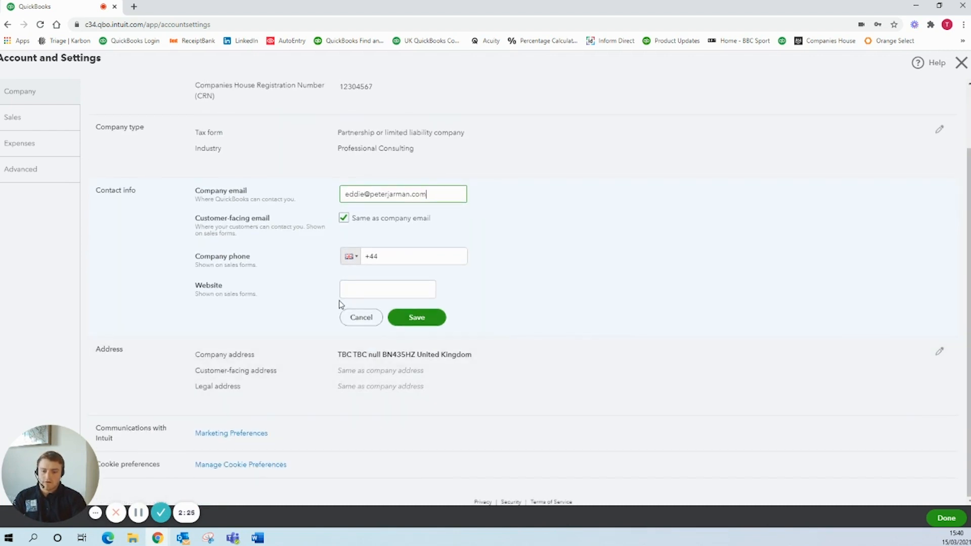
{"action": "left_click", "coordinate": [377, 356]}
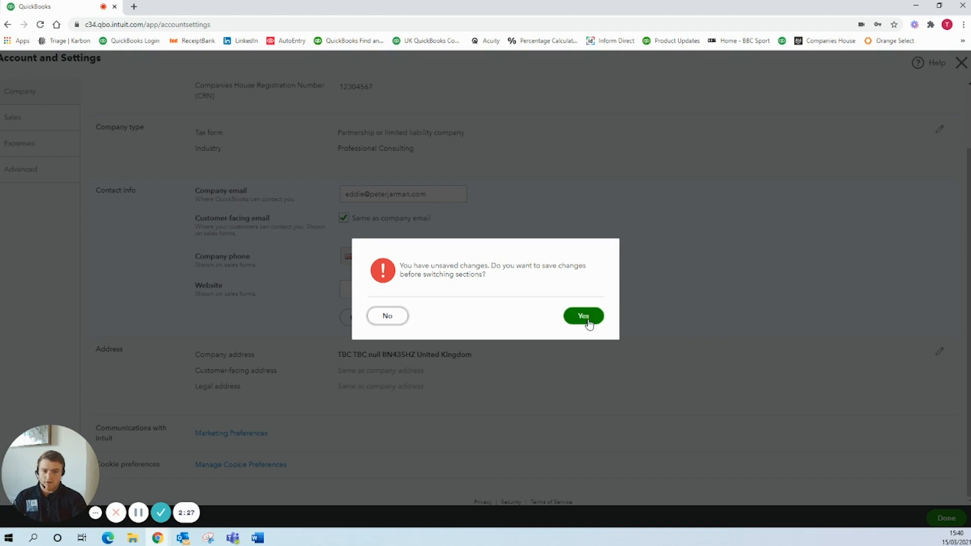
{"action": "left_click", "coordinate": [588, 318]}
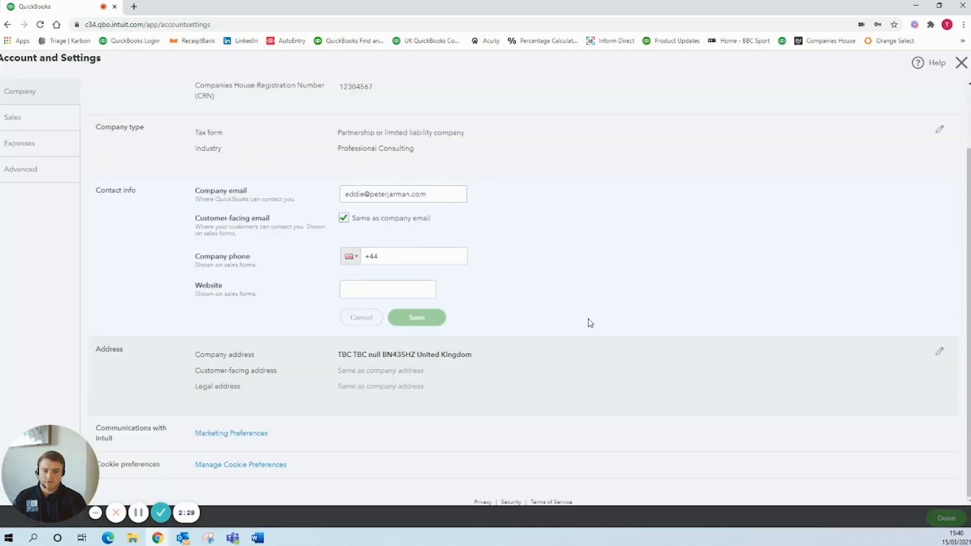
Replace the street line of the company address with the business's street address.
{"action": "triple_click", "coordinate": [463, 285]}
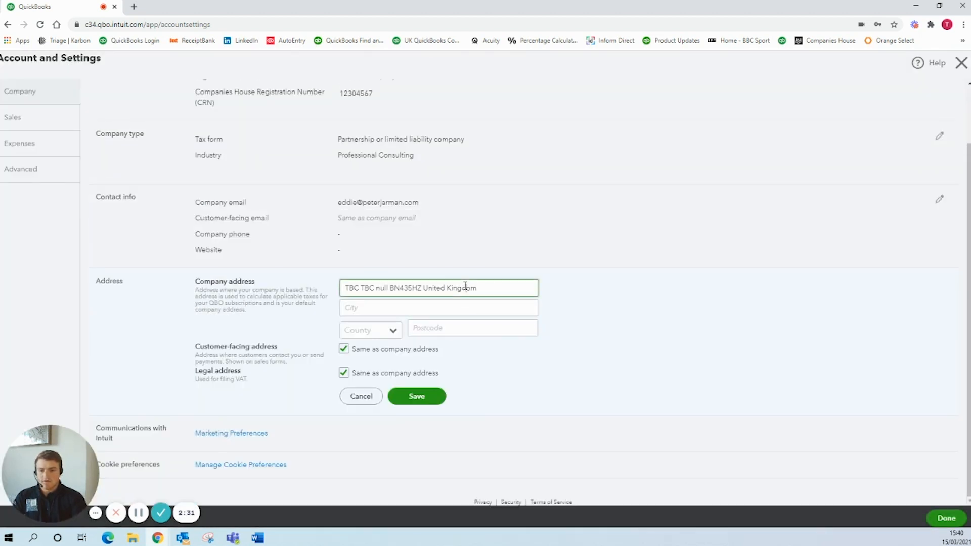
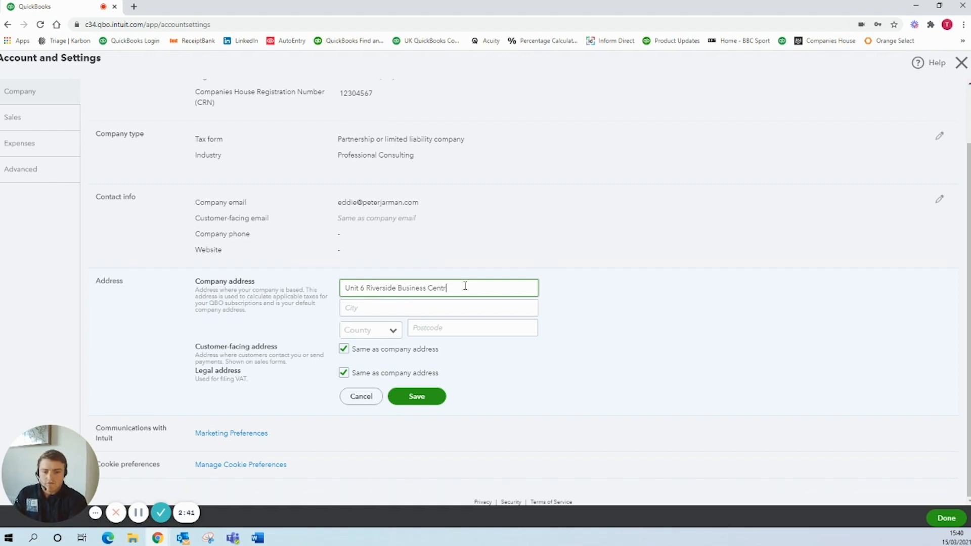
Enter the company's town in the city field of the company address.
{"action": "left_click", "coordinate": [440, 304]}
{"action": "type", "text": "Shore"}
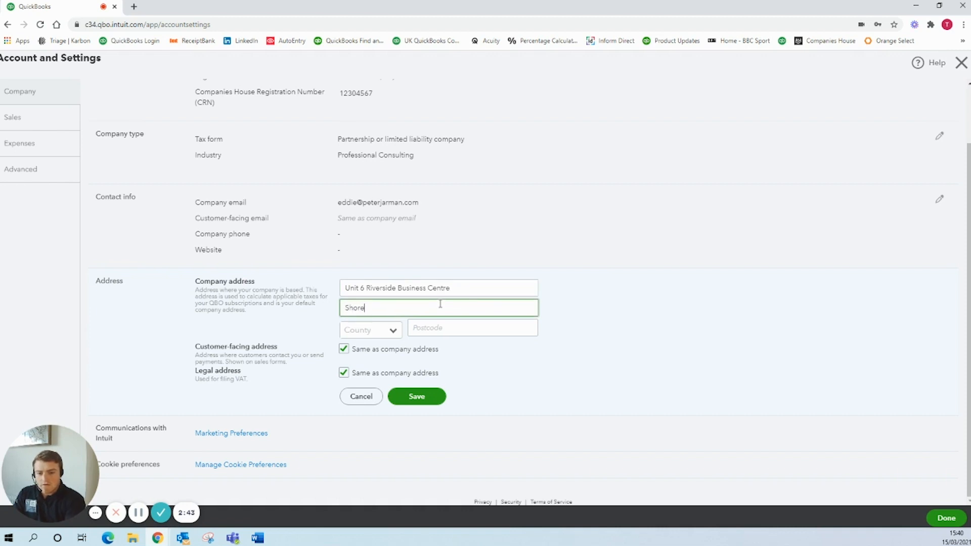
{"action": "type", "text": "ham"}
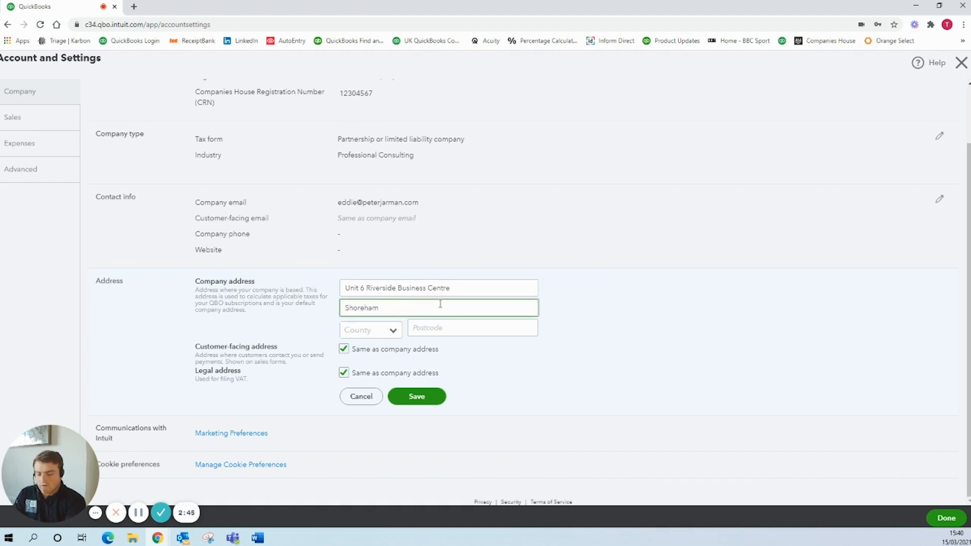
{"action": "type", "text": "-by"}
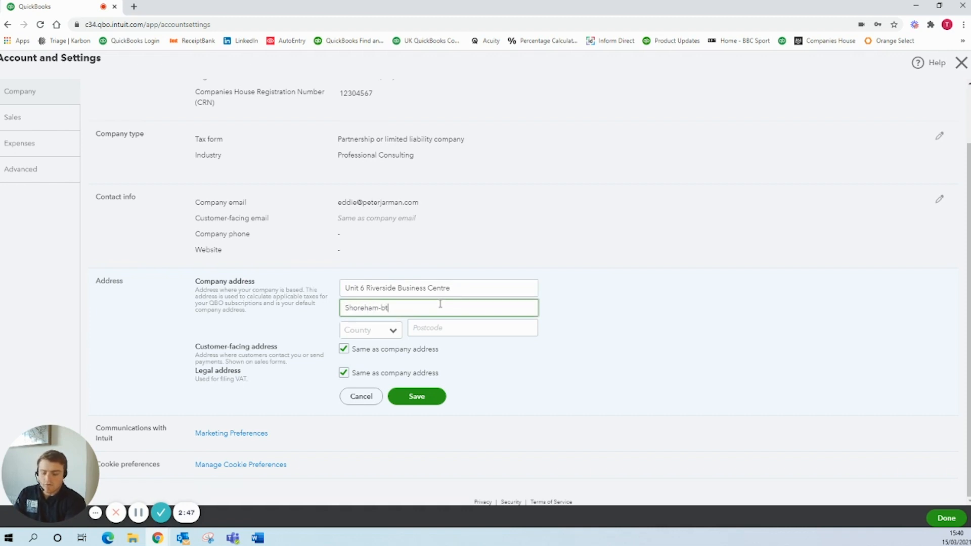
{"action": "type", "text": "-Sea"}
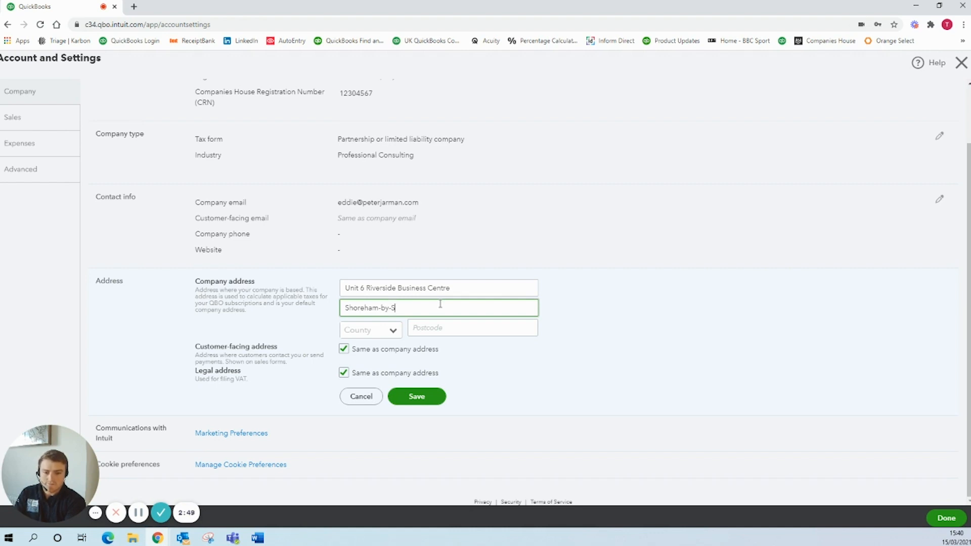
Select the company's county and enter its postcode in the company address.
{"action": "left_click", "coordinate": [389, 335]}
{"action": "scroll", "coordinate": [381, 397], "scroll_direction": "down", "scroll_amount": 10}
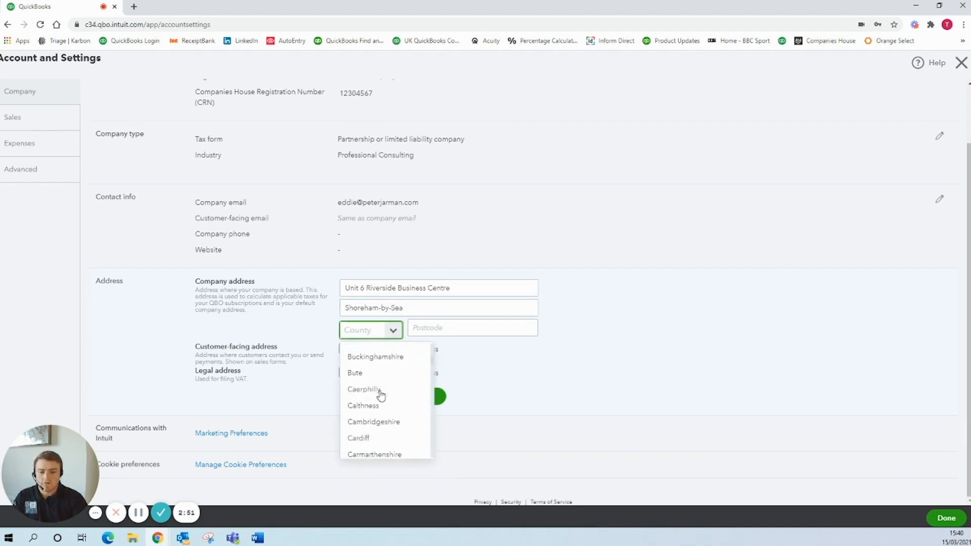
{"action": "scroll", "coordinate": [380, 397], "scroll_direction": "down", "scroll_amount": 15}
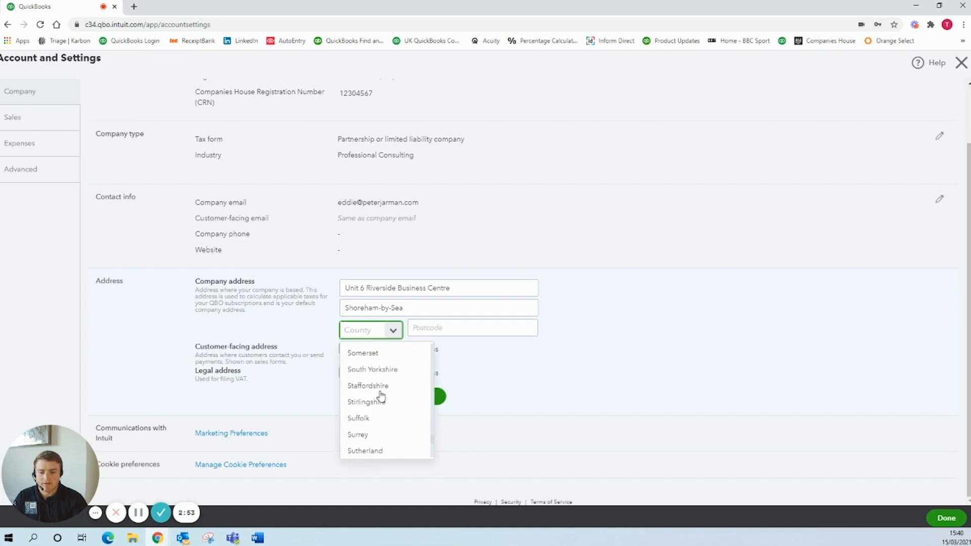
{"action": "left_click", "coordinate": [384, 368]}
{"action": "left_click", "coordinate": [442, 329]}
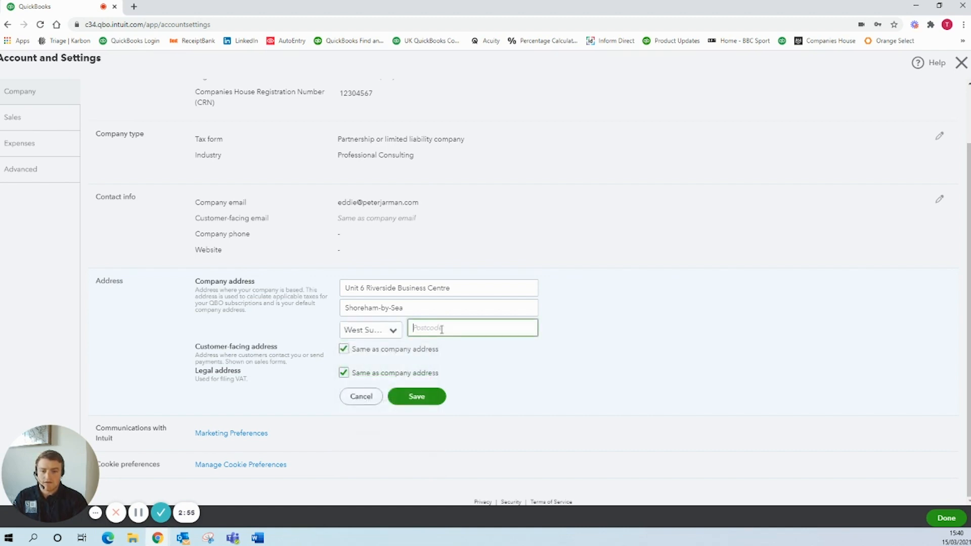
{"action": "type", "text": "BN43"}
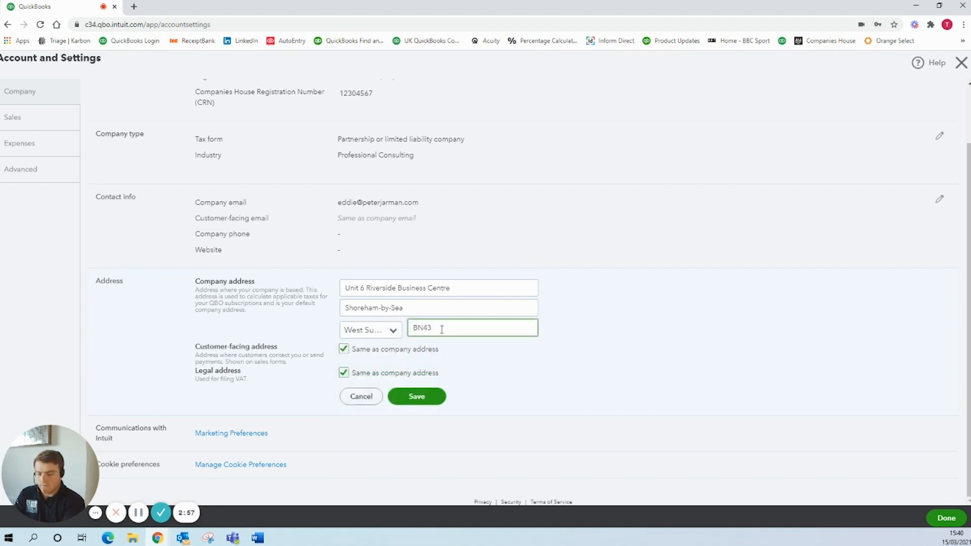
{"action": "type", "text": " 6RE"}
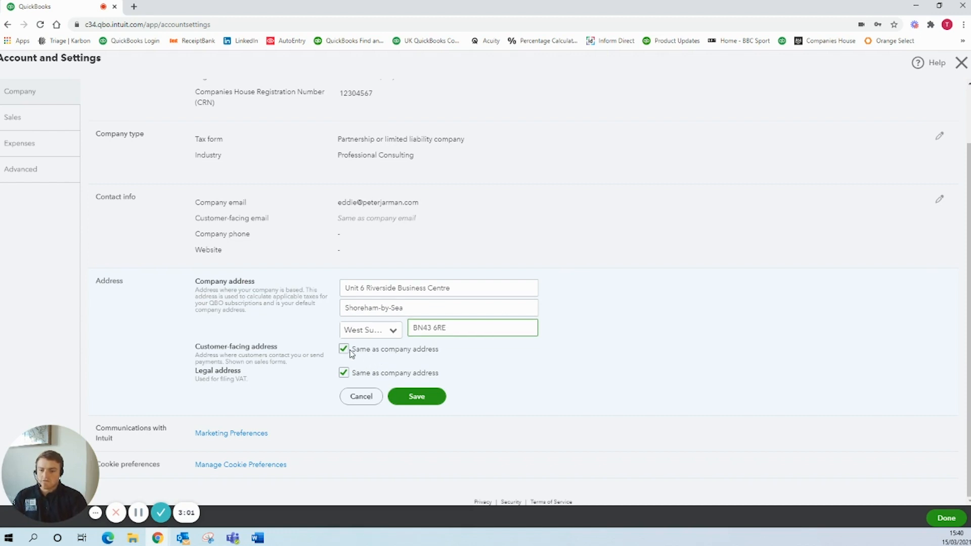
Turn off using the company address as the customer-facing address so a separate one can be entered.
{"action": "left_click", "coordinate": [344, 349]}
{"action": "scroll", "coordinate": [354, 354], "scroll_direction": "down", "scroll_amount": 2}
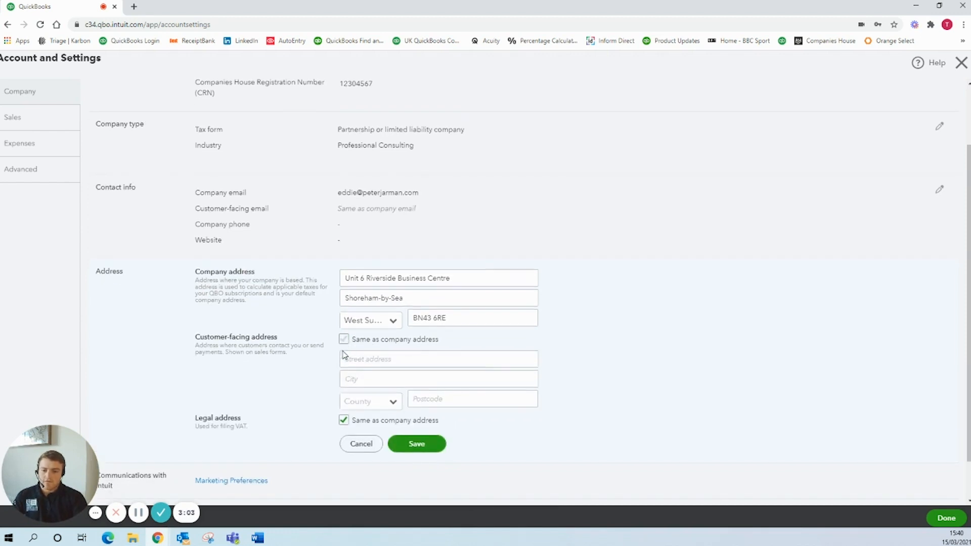
{"action": "left_click", "coordinate": [371, 316]}
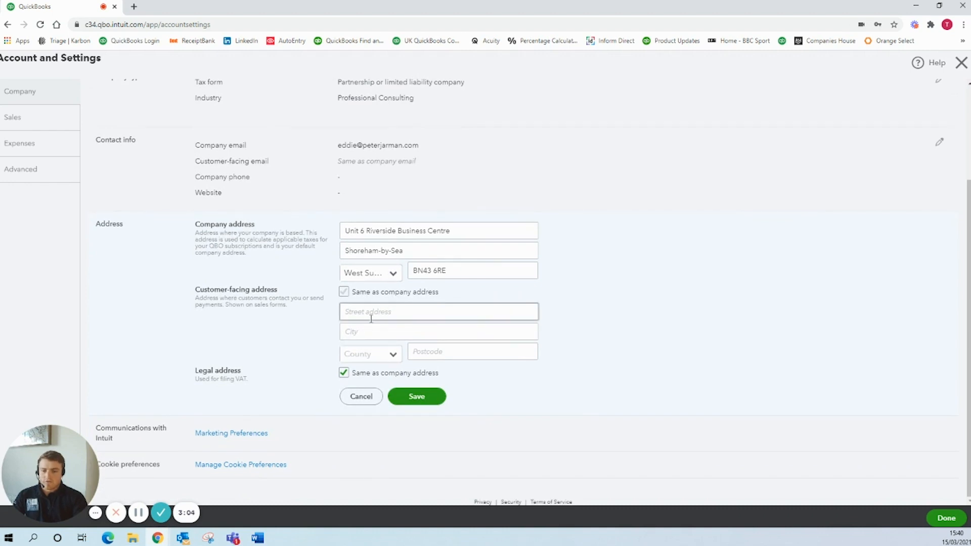
Set the customer-facing address to be the same as the company address and save the address details.
{"action": "left_click", "coordinate": [344, 292]}
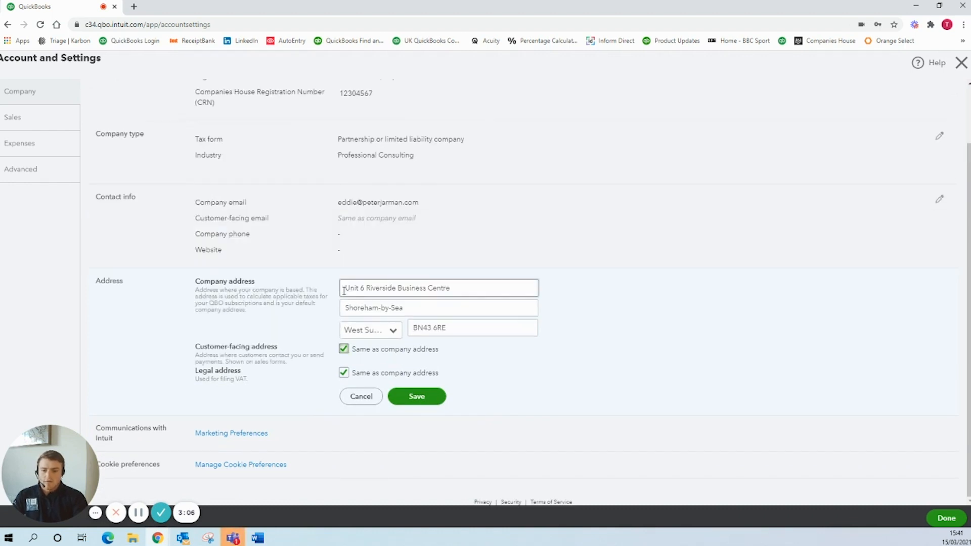
{"action": "left_click", "coordinate": [416, 396]}
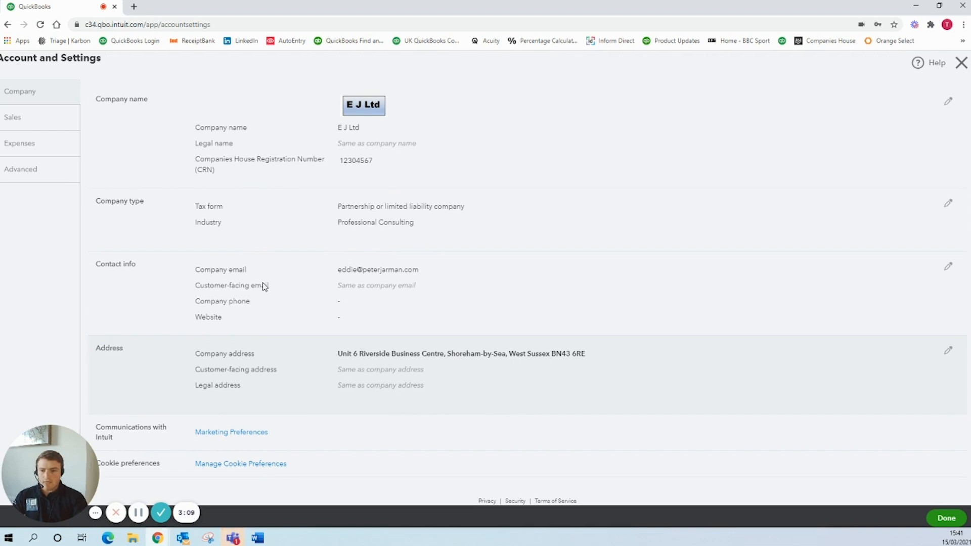
Turn on custom transaction numbers in the sales form content settings and save.
{"action": "left_click", "coordinate": [33, 121]}
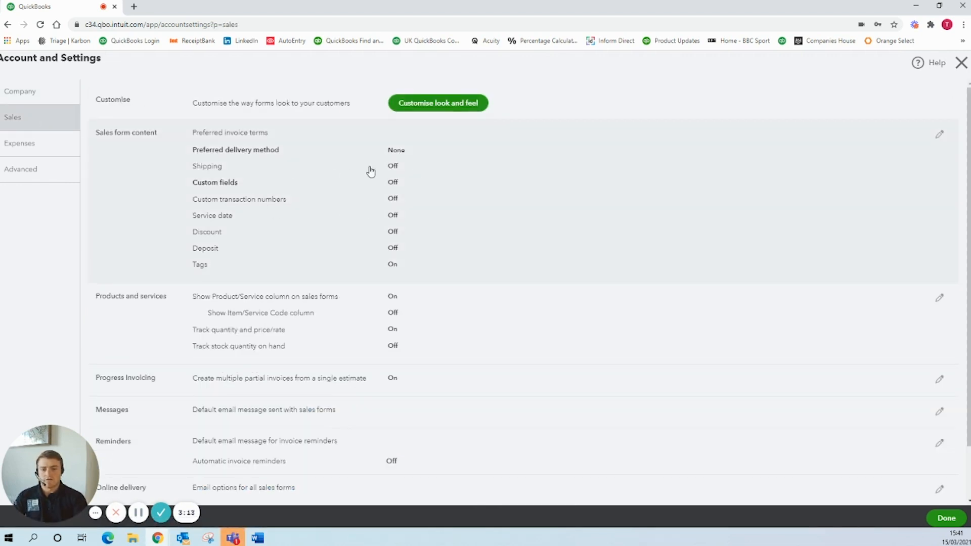
{"action": "scroll", "coordinate": [410, 253], "scroll_direction": "down", "scroll_amount": 2}
{"action": "scroll", "coordinate": [347, 219], "scroll_direction": "up", "scroll_amount": 2}
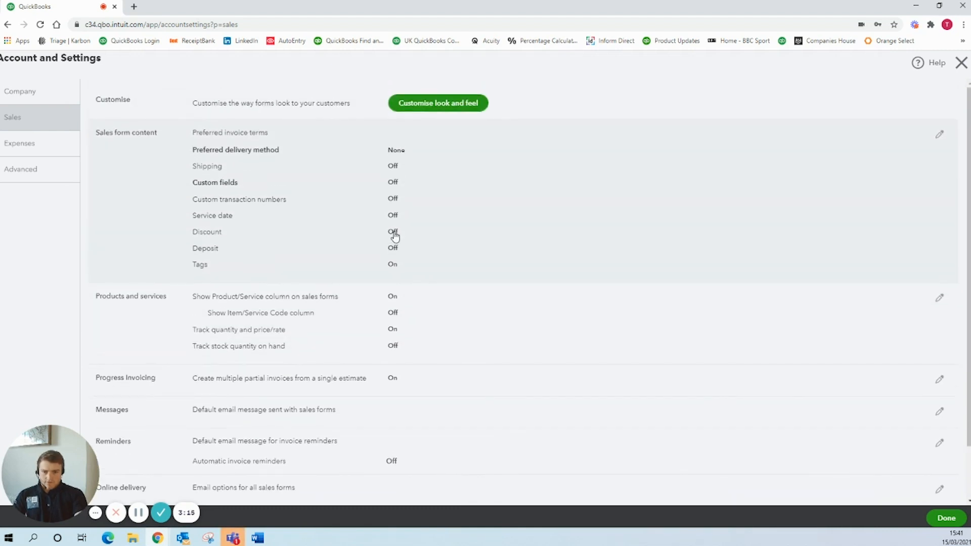
{"action": "left_click", "coordinate": [388, 204]}
{"action": "left_click", "coordinate": [395, 284]}
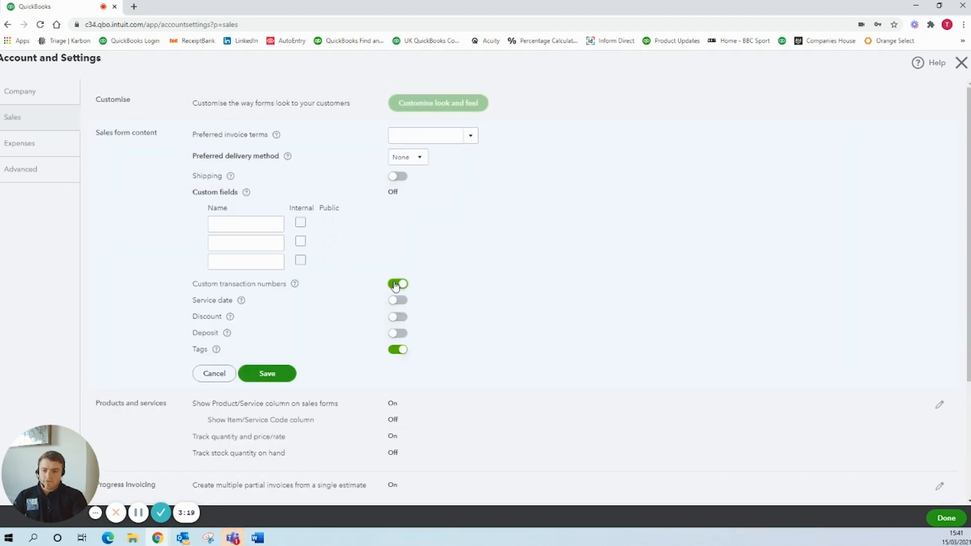
{"action": "scroll", "coordinate": [329, 320], "scroll_direction": "down", "scroll_amount": 1}
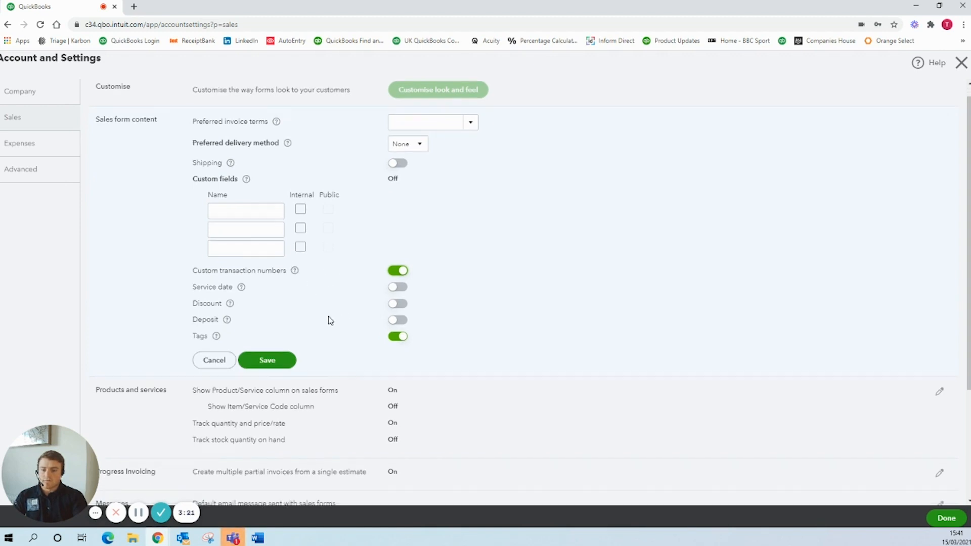
{"action": "left_click", "coordinate": [275, 320]}
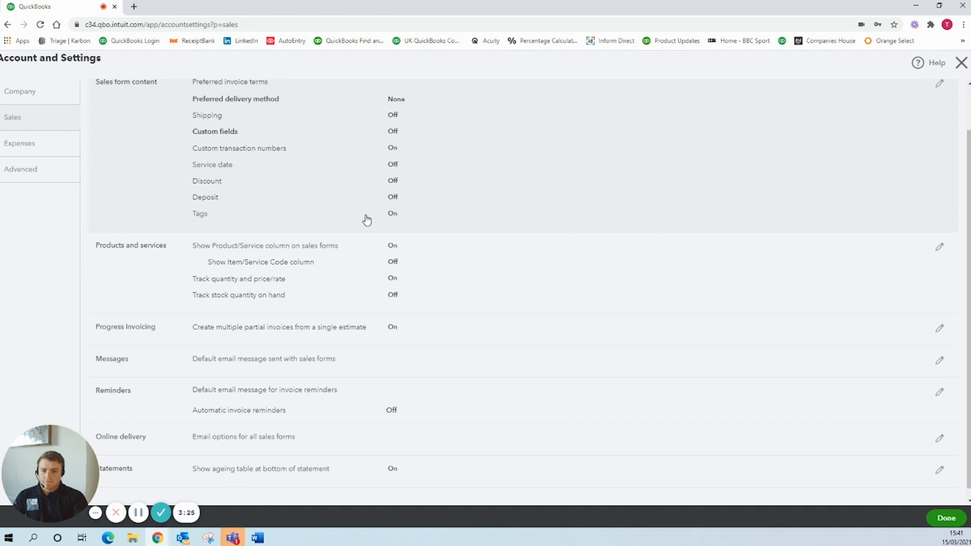
Review the remaining sales settings and the options for expenses, bills and purchase orders.
{"action": "scroll", "coordinate": [367, 220], "scroll_direction": "down", "scroll_amount": 1}
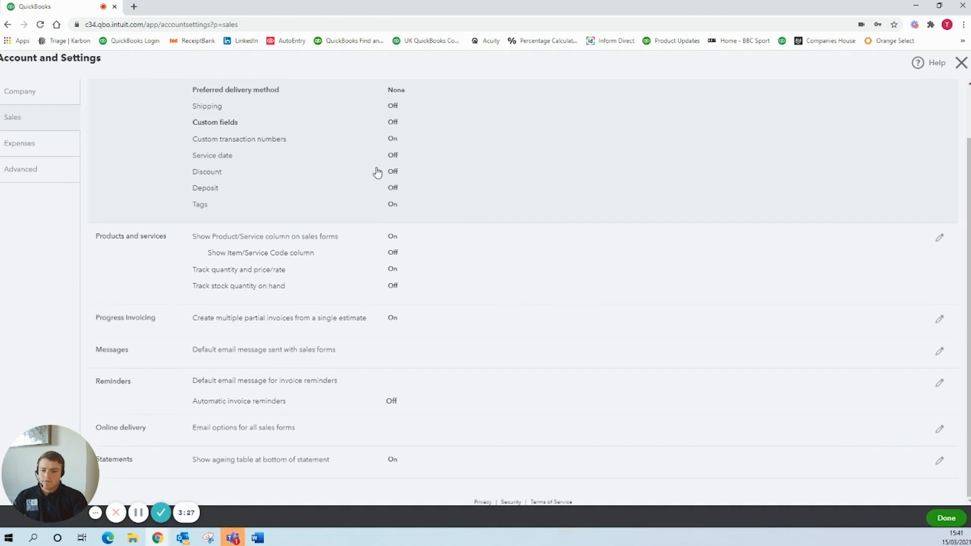
{"action": "scroll", "coordinate": [377, 172], "scroll_direction": "up", "scroll_amount": 1}
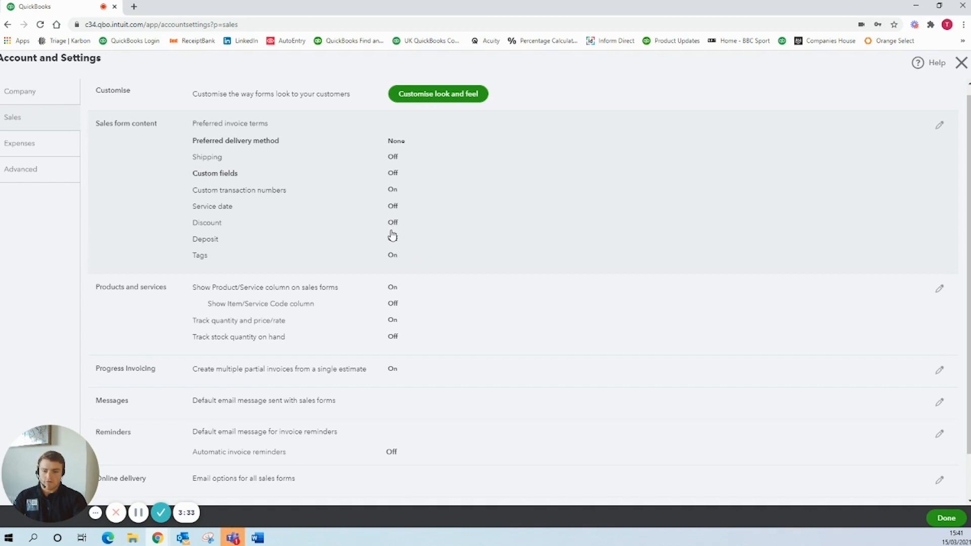
{"action": "scroll", "coordinate": [391, 235], "scroll_direction": "down", "scroll_amount": 1}
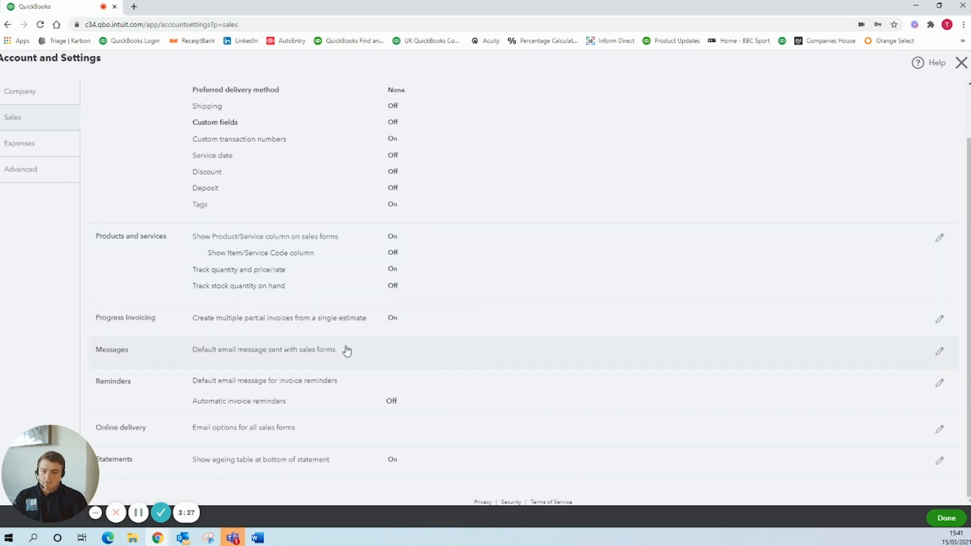
{"action": "left_click", "coordinate": [63, 154]}
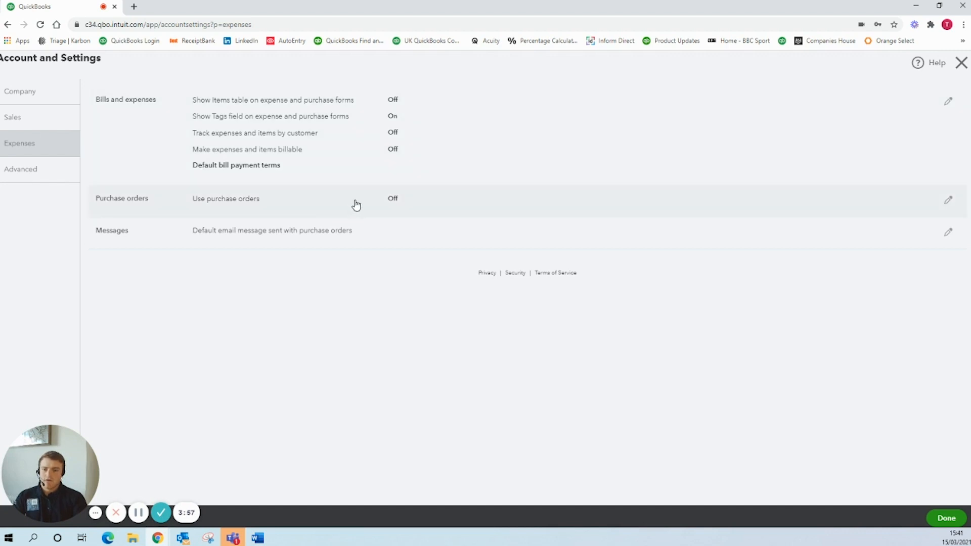
Set the first month of the financial year to April with the Accrual accounting method in the advanced settings, and save.
{"action": "left_click", "coordinate": [71, 173]}
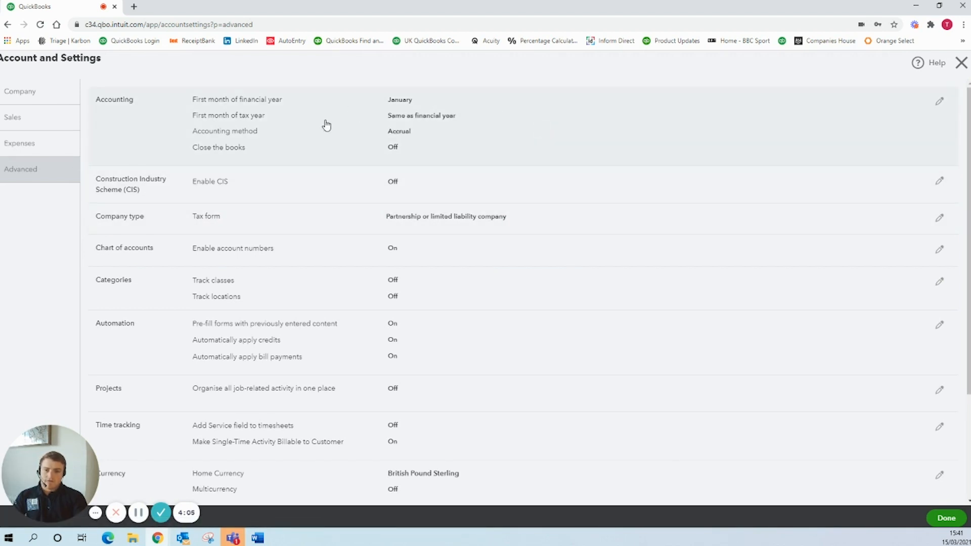
{"action": "left_click", "coordinate": [413, 107]}
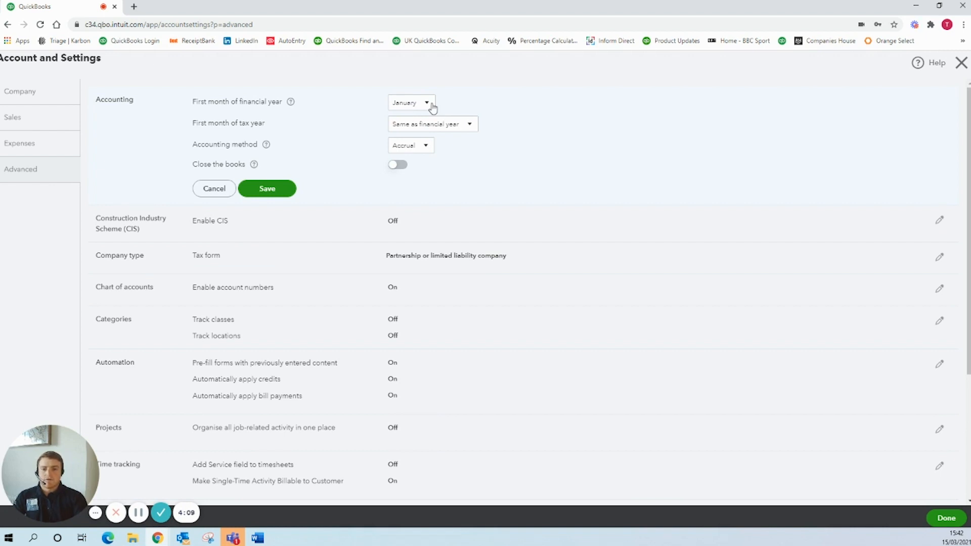
{"action": "left_click", "coordinate": [432, 108]}
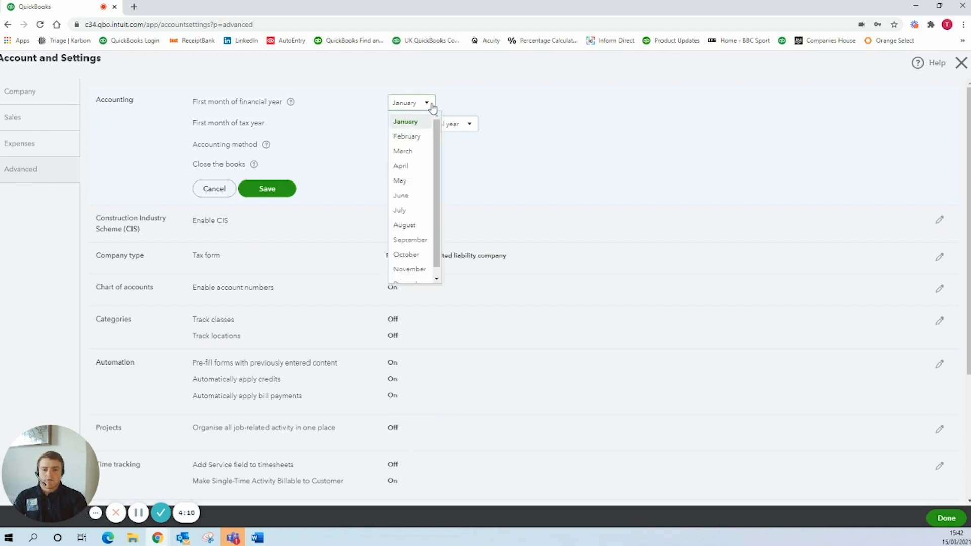
{"action": "left_click", "coordinate": [420, 169]}
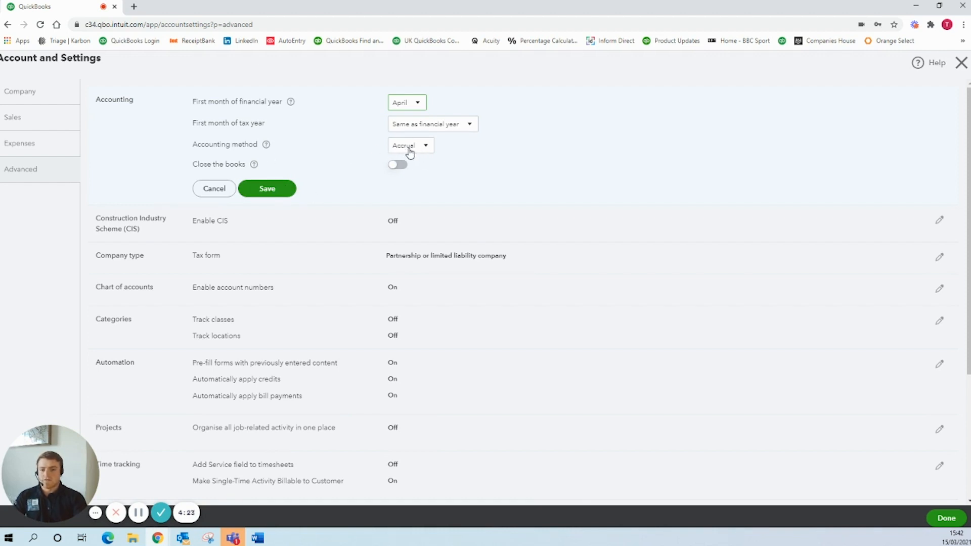
{"action": "left_click", "coordinate": [410, 152]}
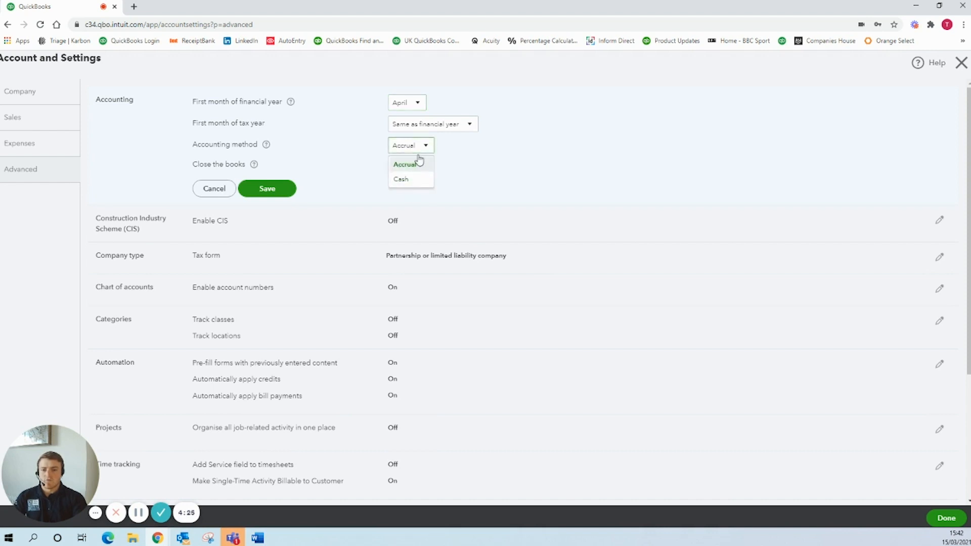
{"action": "left_click", "coordinate": [419, 163]}
{"action": "left_click", "coordinate": [283, 195]}
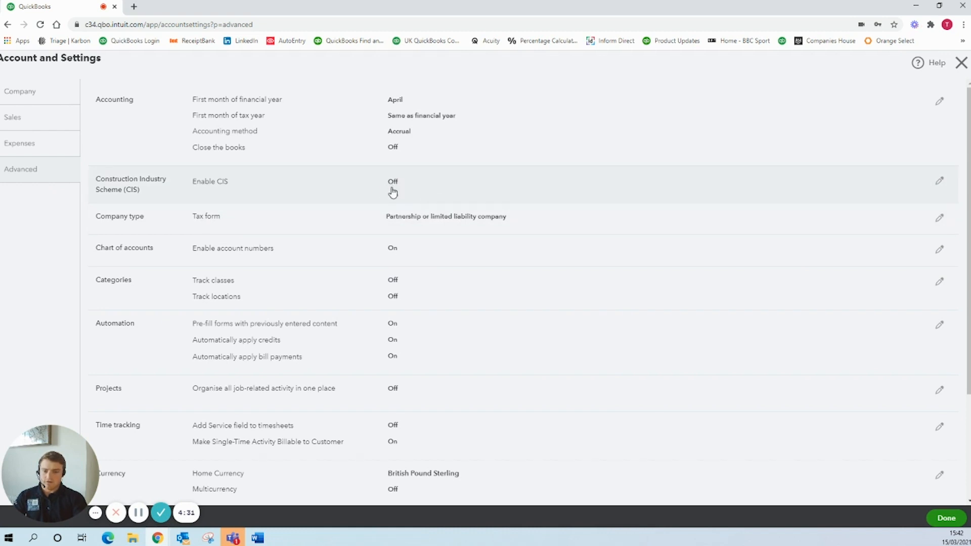
Turn off account numbers for the chart of accounts in the advanced settings and save.
{"action": "left_click", "coordinate": [400, 188]}
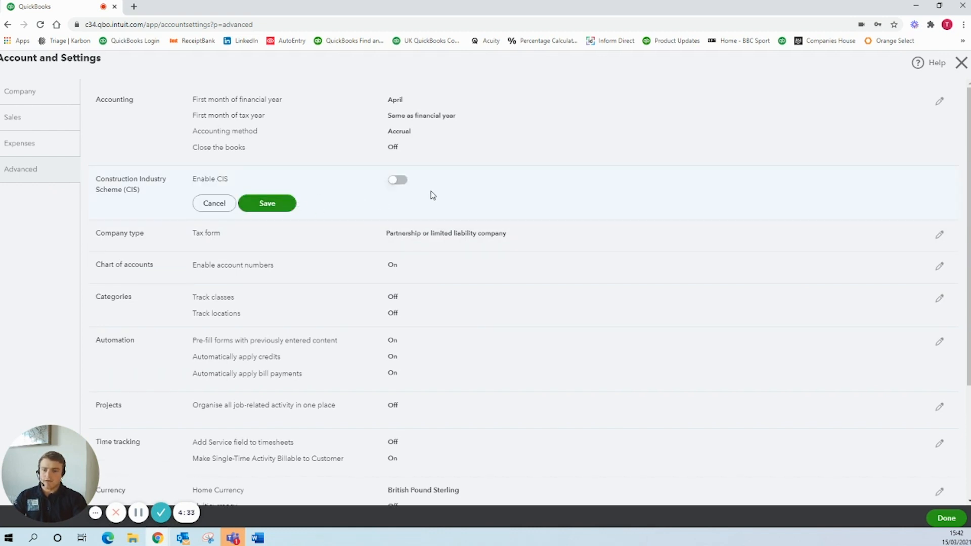
{"action": "left_click", "coordinate": [221, 205]}
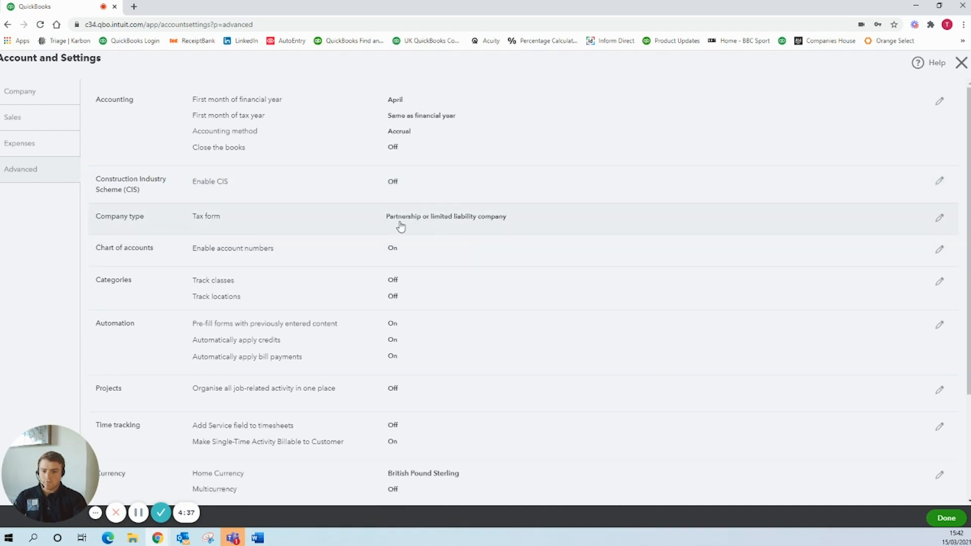
{"action": "scroll", "coordinate": [395, 240], "scroll_direction": "down", "scroll_amount": 2}
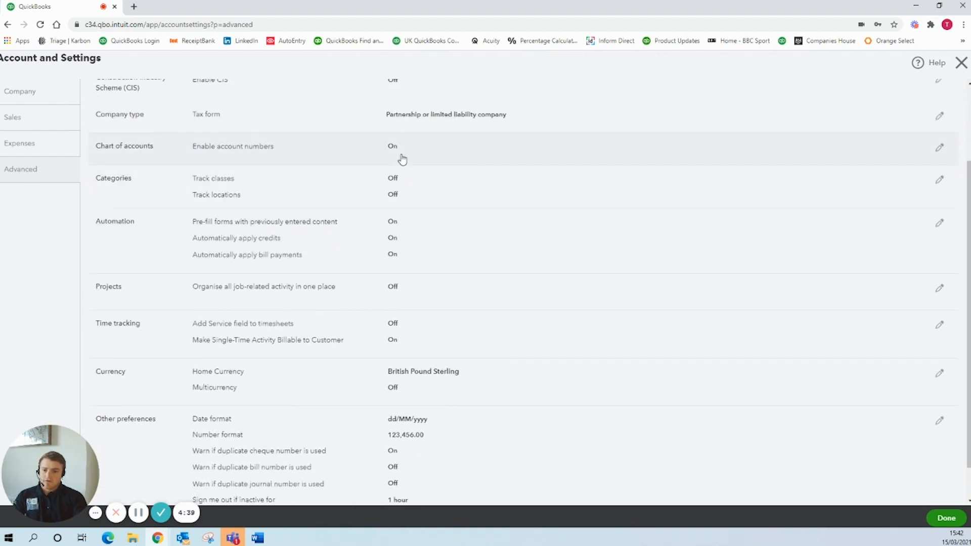
{"action": "left_click", "coordinate": [405, 159]}
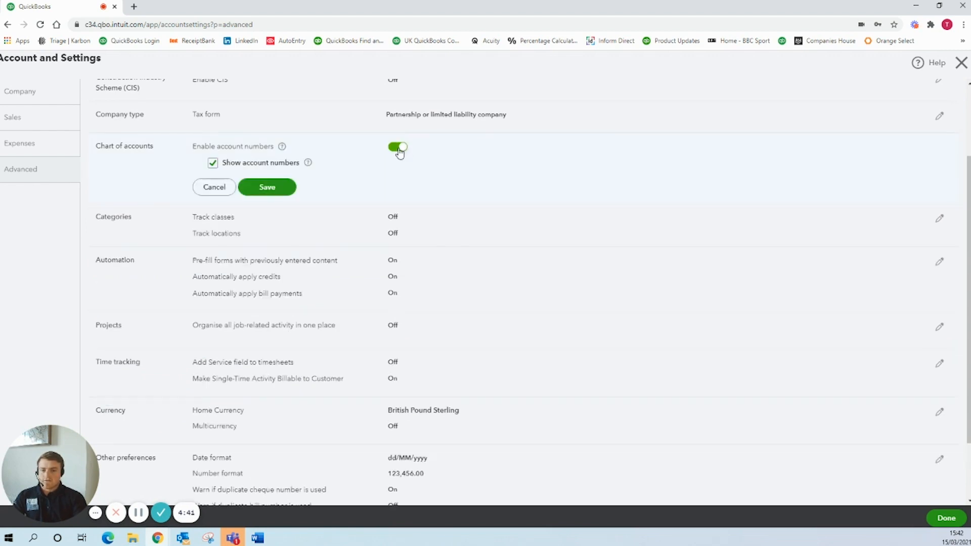
{"action": "left_click", "coordinate": [399, 148]}
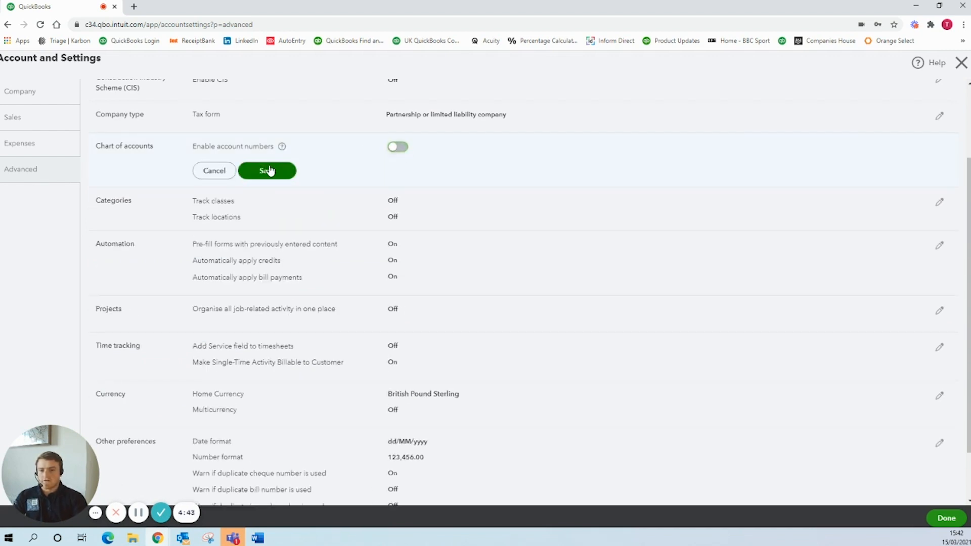
{"action": "left_click", "coordinate": [269, 171]}
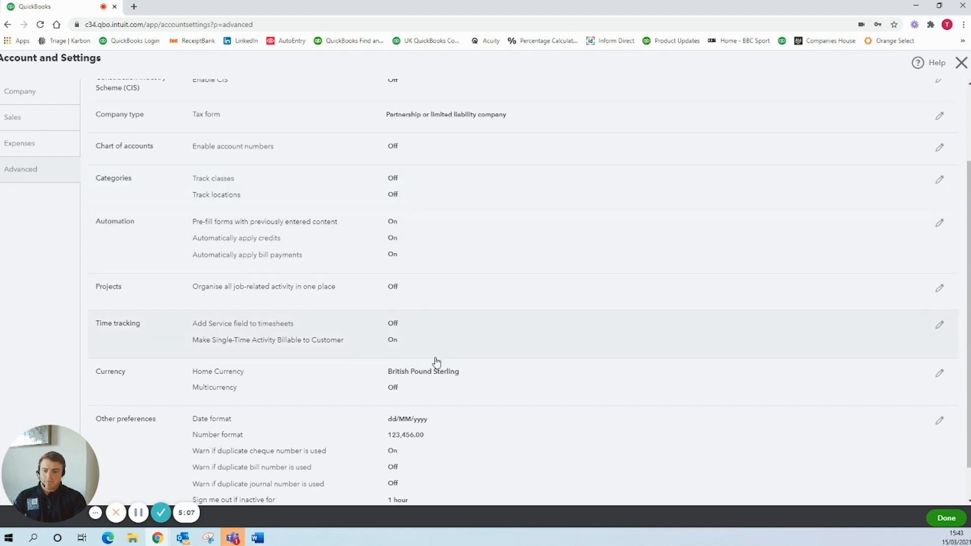
Finish the account settings and open the company's chart of accounts.
{"action": "scroll", "coordinate": [388, 383], "scroll_direction": "down", "scroll_amount": 2}
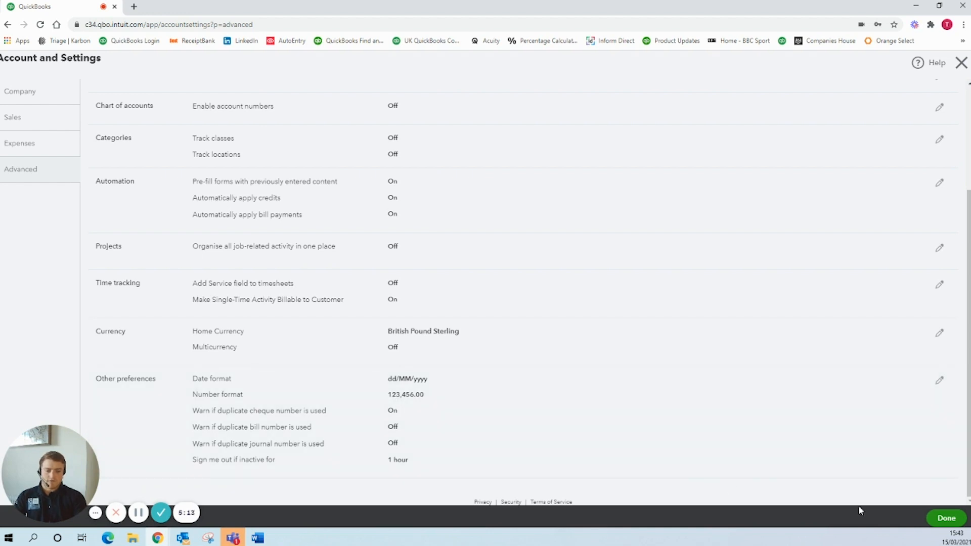
{"action": "left_click", "coordinate": [947, 519]}
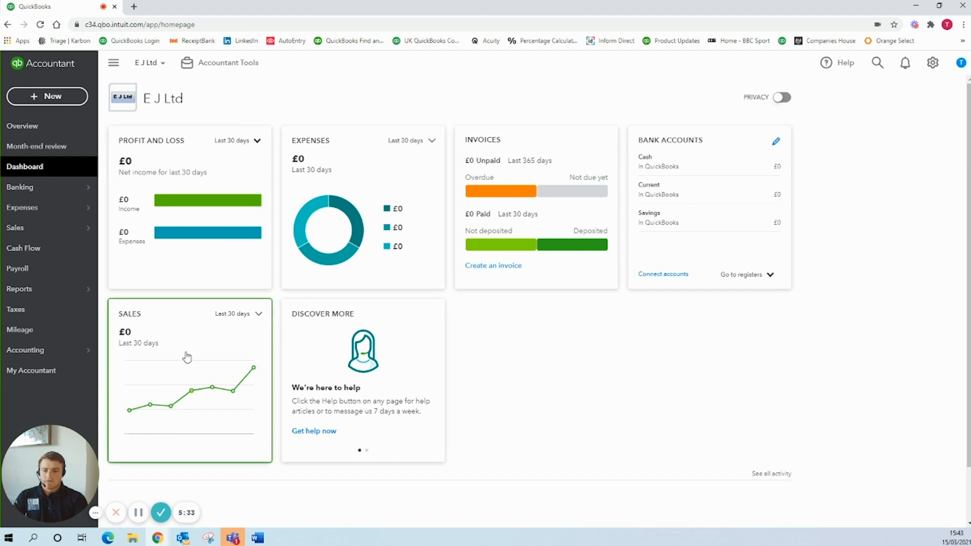
{"action": "mouse_move", "coordinate": [30, 350]}
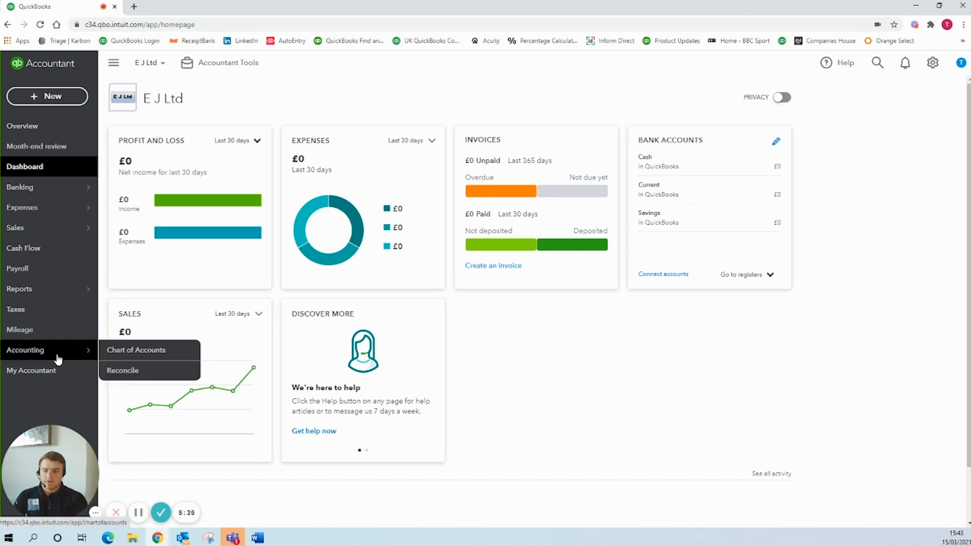
{"action": "left_click", "coordinate": [132, 354]}
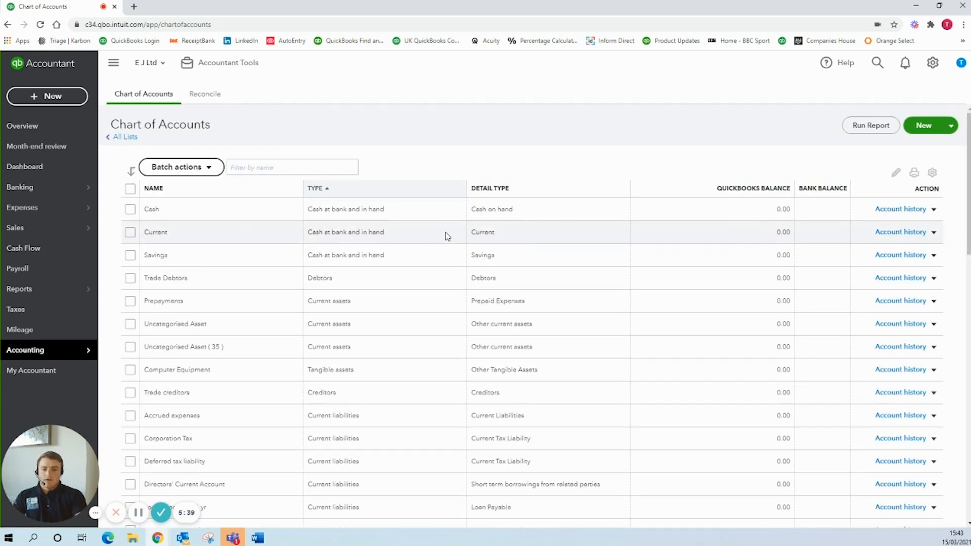
Make the duplicate account "Uncategorised Asset ( 35 )" inactive in the chart of accounts.
{"action": "scroll", "coordinate": [469, 253], "scroll_direction": "down", "scroll_amount": 3}
{"action": "scroll", "coordinate": [357, 317], "scroll_direction": "up", "scroll_amount": 5}
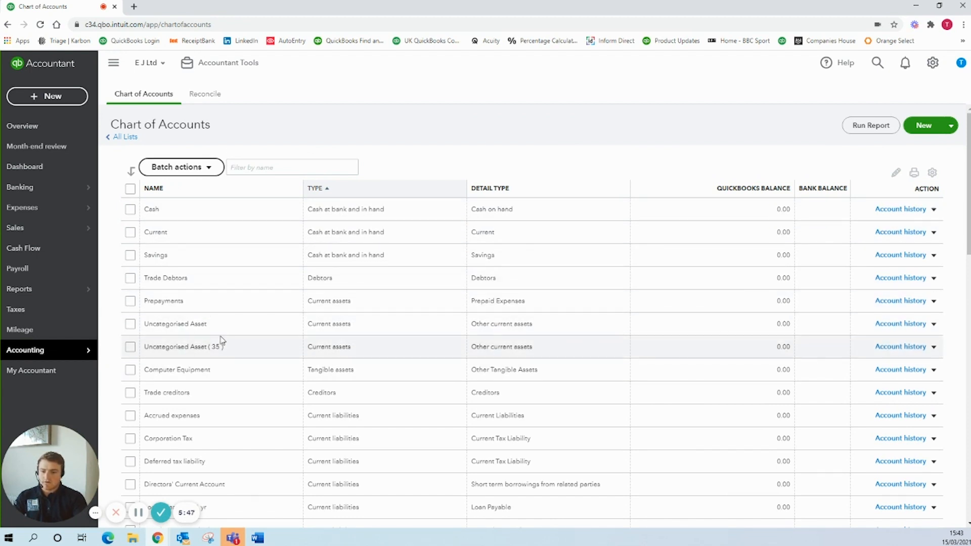
{"action": "left_click", "coordinate": [933, 347]}
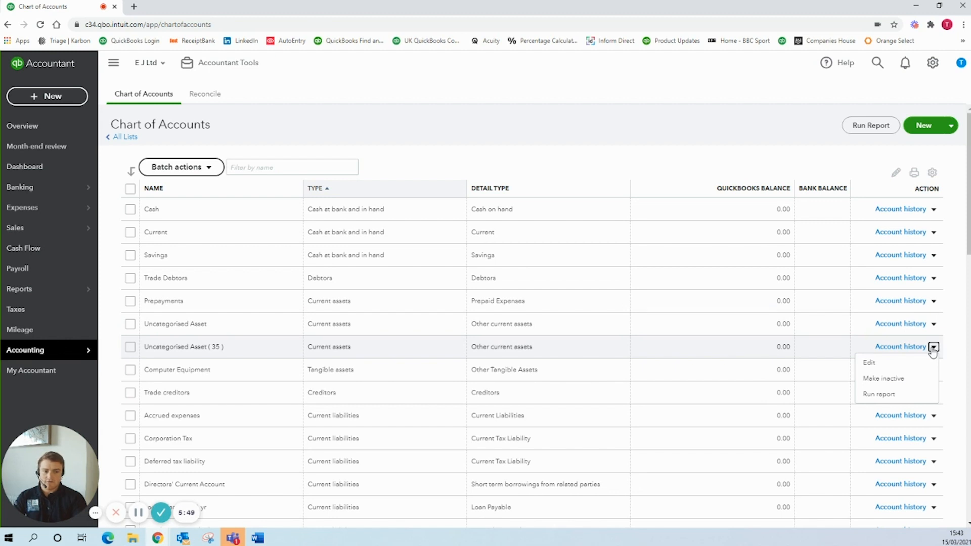
{"action": "left_click", "coordinate": [895, 378]}
{"action": "left_click", "coordinate": [549, 317]}
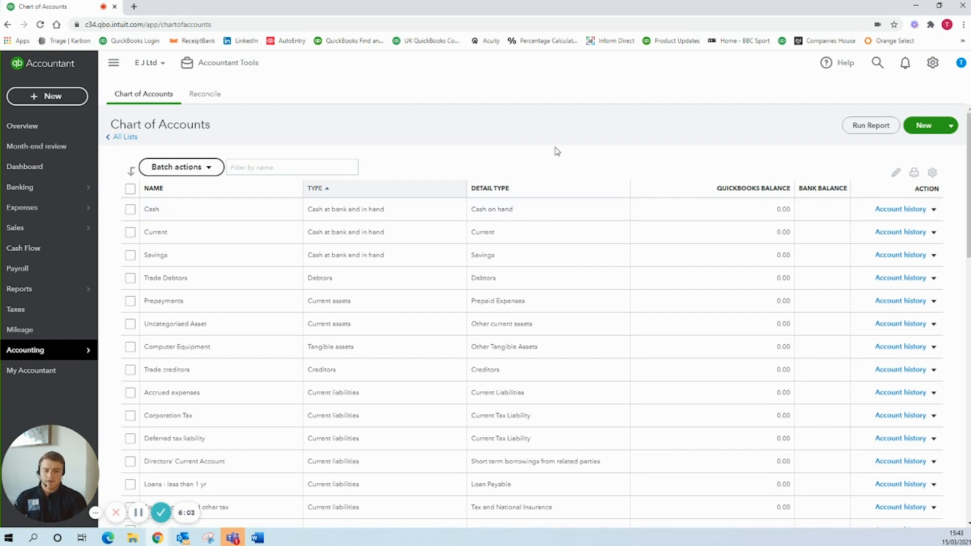
Start a new account of type Expenses with the detail type Legal and professional fees.
{"action": "left_click", "coordinate": [919, 134]}
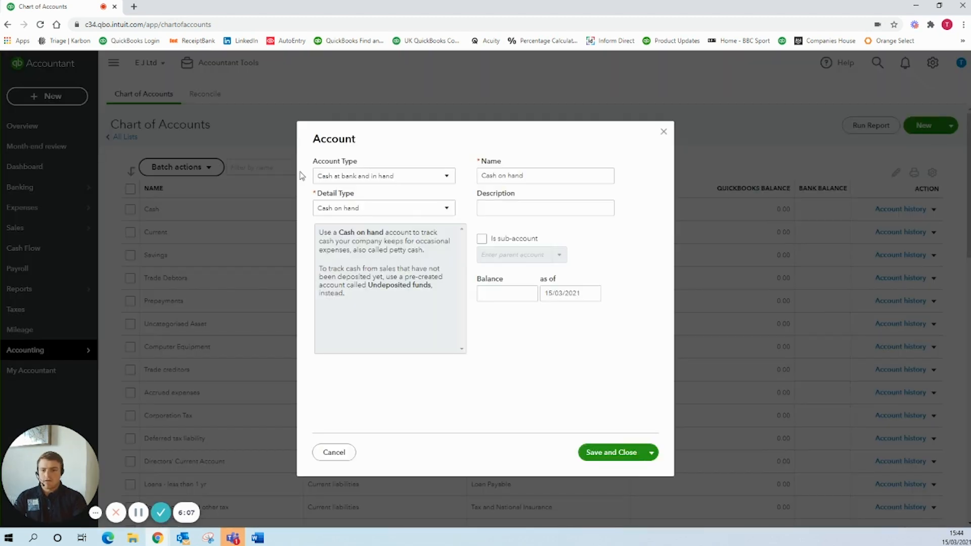
{"action": "left_click", "coordinate": [405, 181]}
{"action": "scroll", "coordinate": [385, 233], "scroll_direction": "down", "scroll_amount": 1}
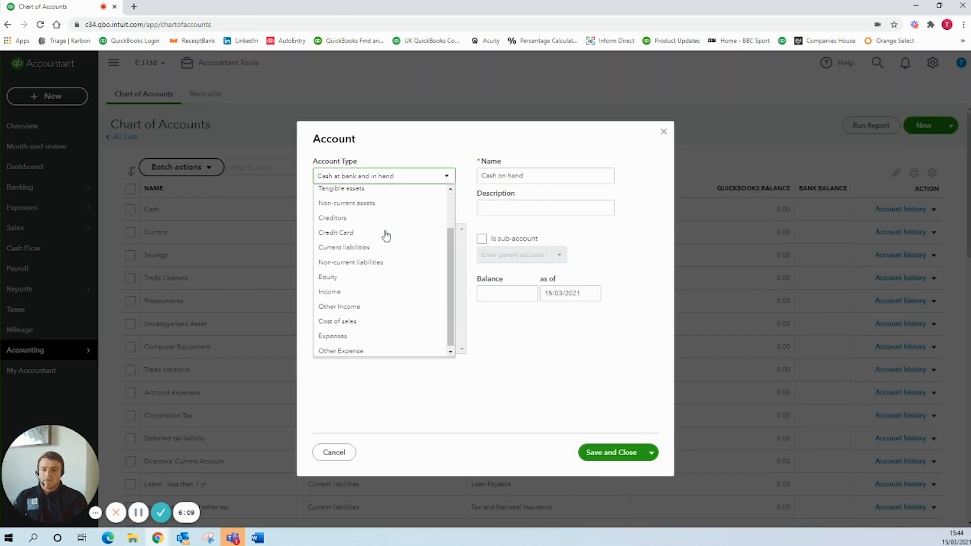
{"action": "left_click", "coordinate": [353, 336]}
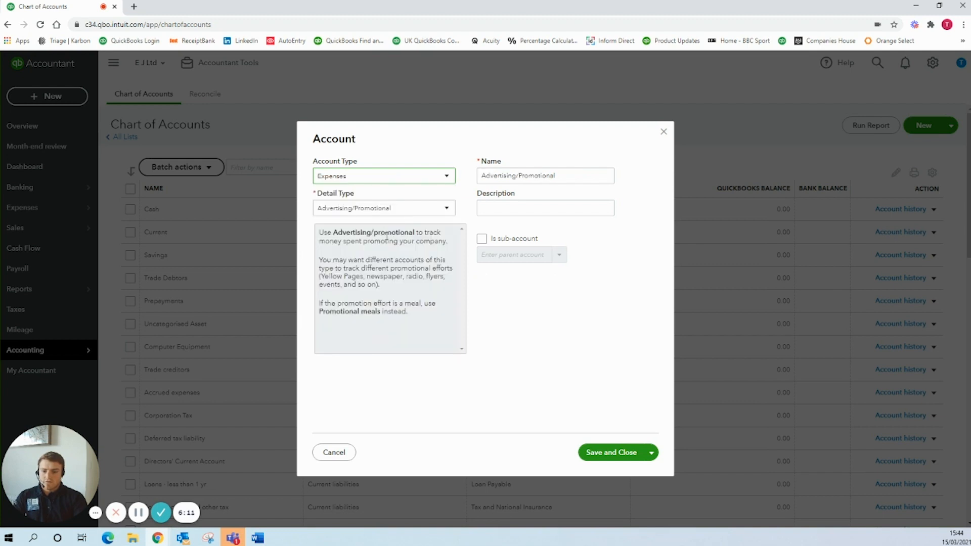
{"action": "left_click", "coordinate": [387, 212]}
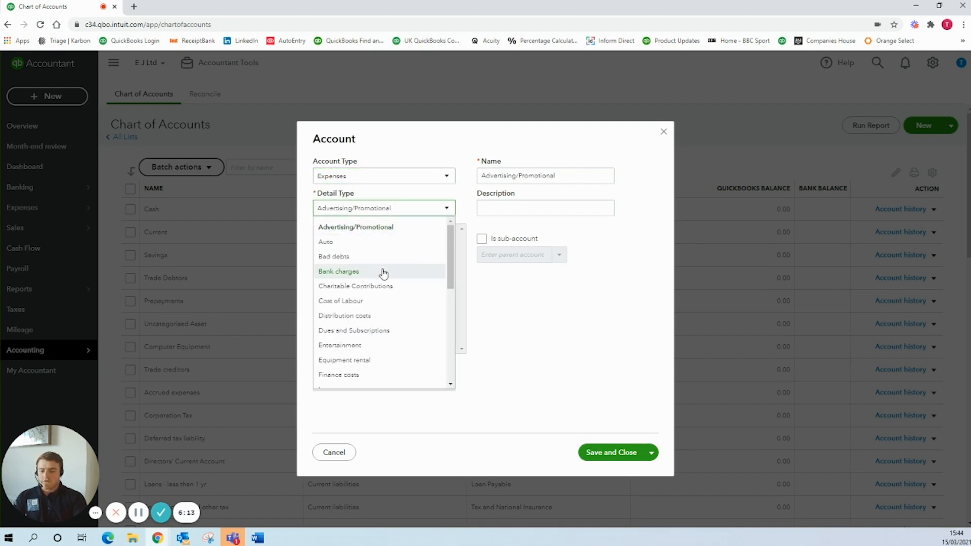
{"action": "scroll", "coordinate": [382, 321], "scroll_direction": "down", "scroll_amount": 3}
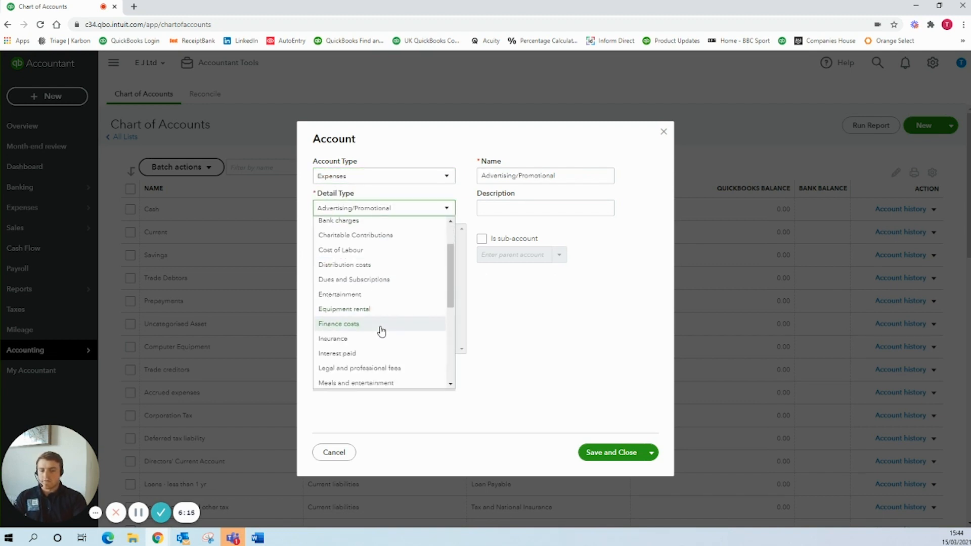
{"action": "left_click", "coordinate": [373, 373]}
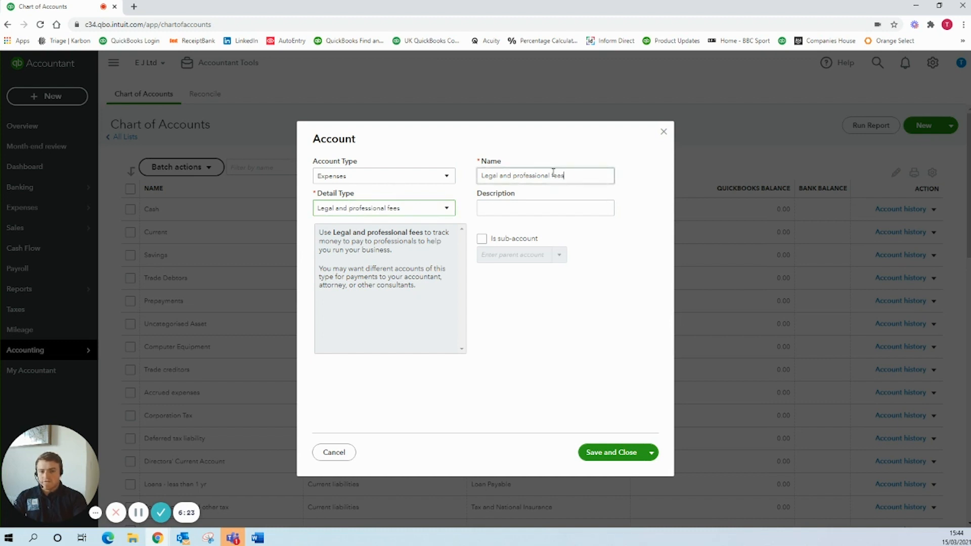
Name the new expense account "Professional fees" and save it to the chart of accounts.
{"action": "left_click_drag", "start_coordinate": [570, 175], "coordinate": [455, 178]}
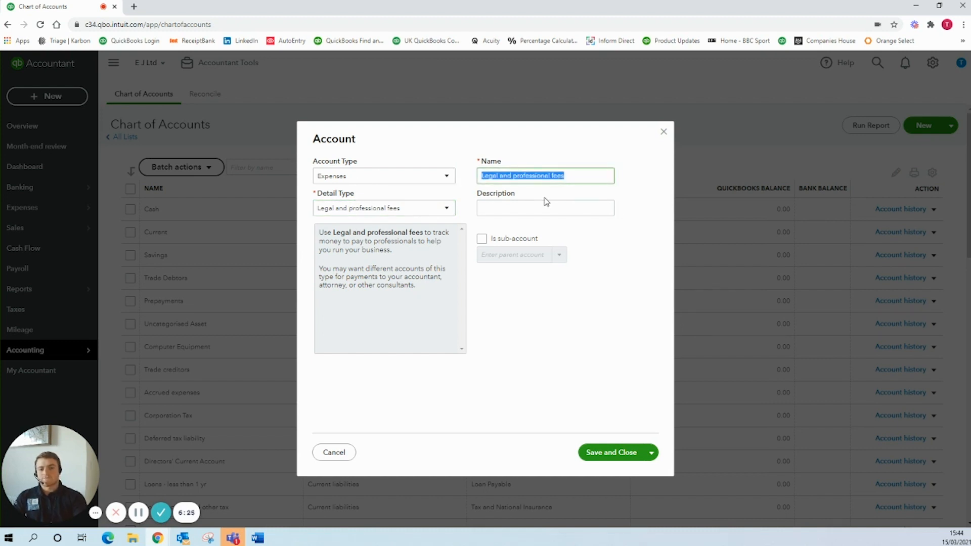
{"action": "left_click", "coordinate": [511, 176]}
{"action": "left_click_drag", "start_coordinate": [515, 175], "coordinate": [472, 179]}
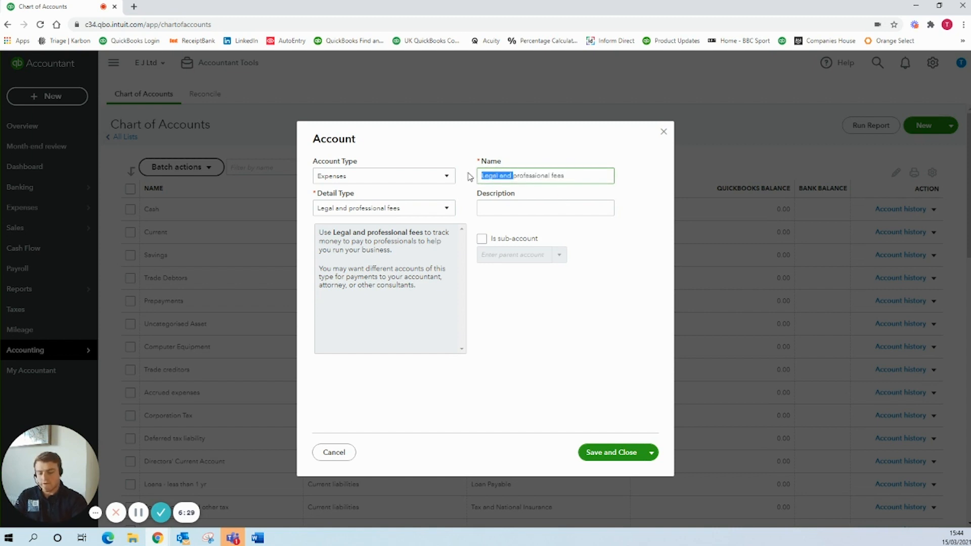
{"action": "key", "text": "BackSpace"}
{"action": "key", "text": "Delete"}
{"action": "type", "text": "P"}
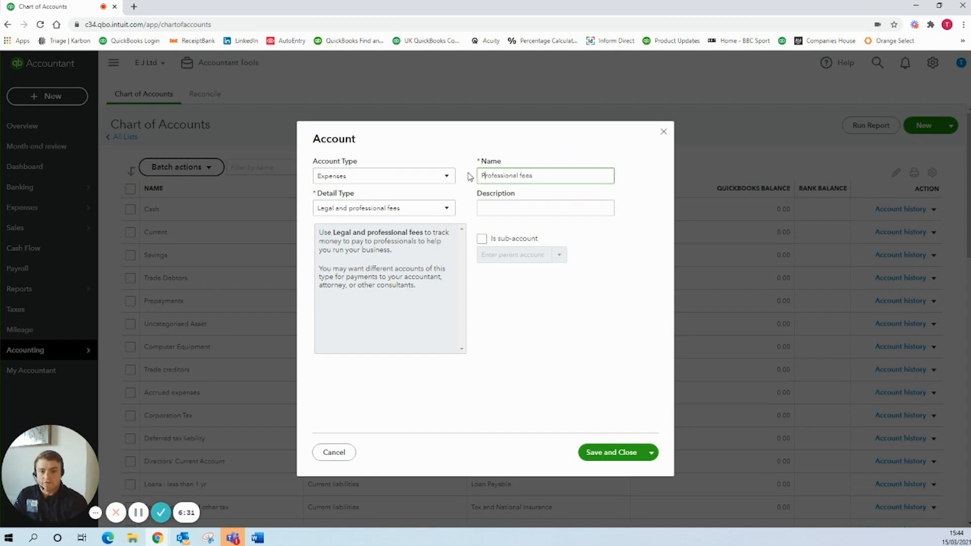
{"action": "left_click", "coordinate": [618, 454]}
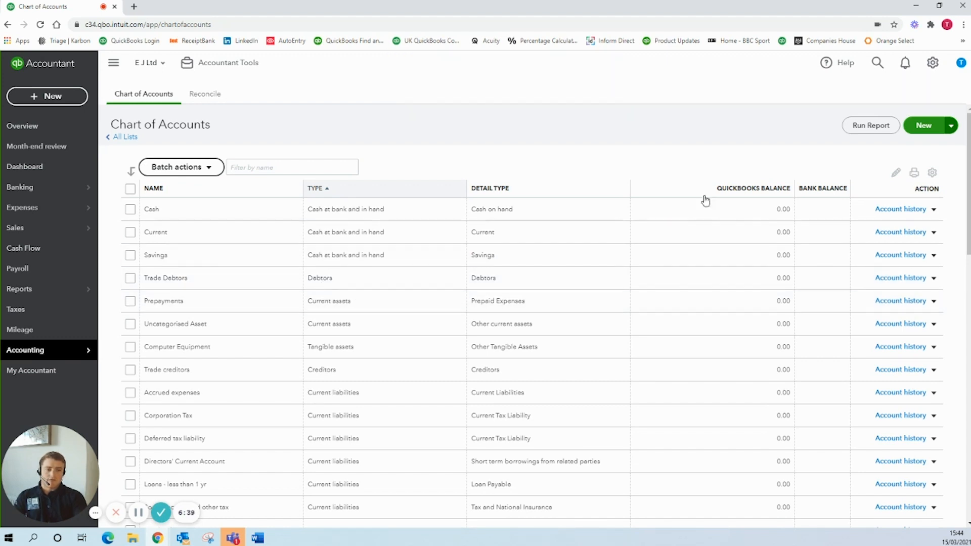
Start a new Income account with the detail type Sales of Product Income and name it "Shipping Income".
{"action": "left_click", "coordinate": [921, 127]}
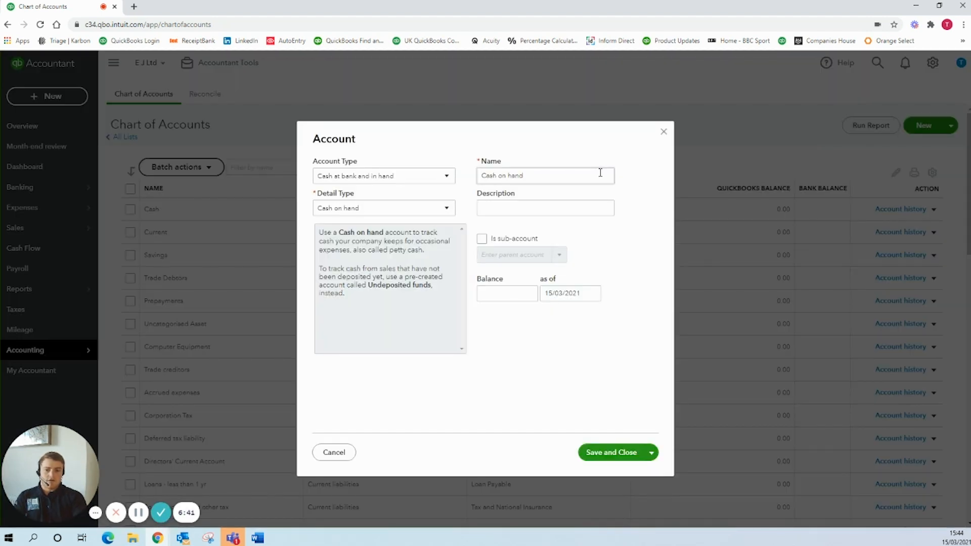
{"action": "left_click", "coordinate": [417, 181]}
{"action": "scroll", "coordinate": [371, 273], "scroll_direction": "down", "scroll_amount": 3}
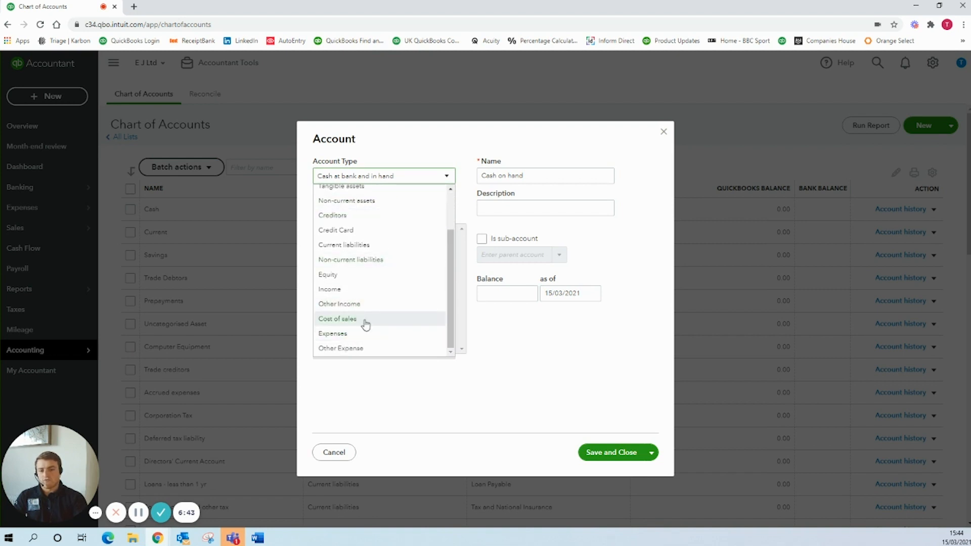
{"action": "scroll", "coordinate": [366, 318], "scroll_direction": "up", "scroll_amount": 2}
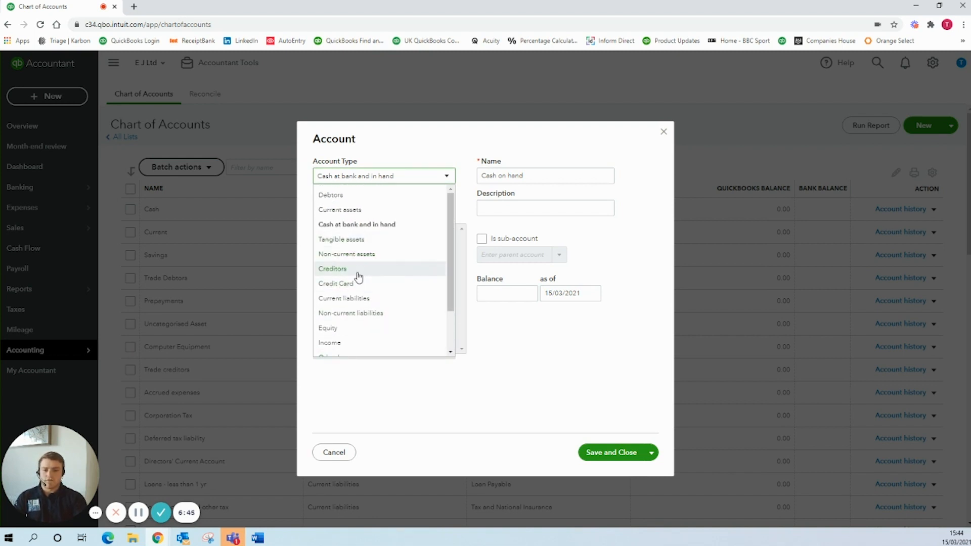
{"action": "scroll", "coordinate": [358, 277], "scroll_direction": "down", "scroll_amount": 1}
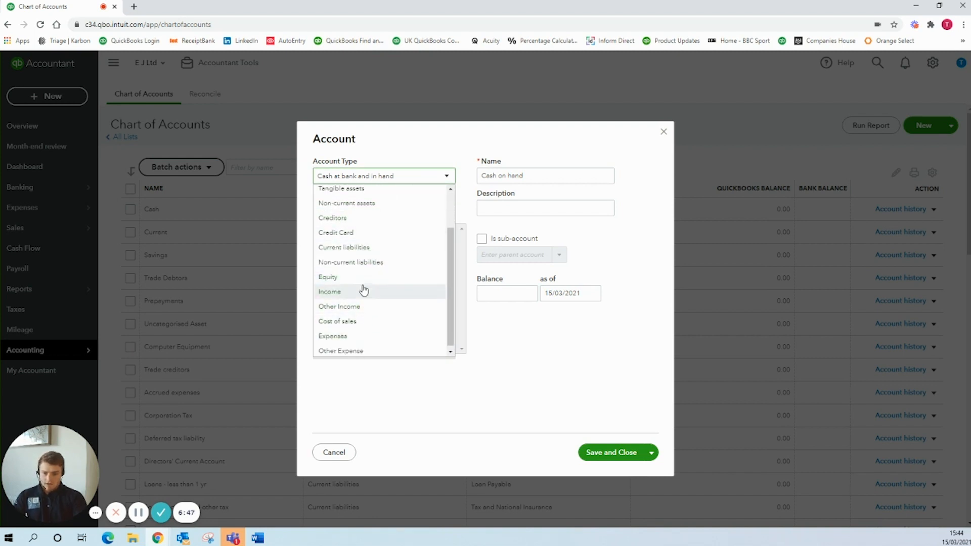
{"action": "left_click", "coordinate": [362, 291]}
{"action": "left_click", "coordinate": [367, 211]}
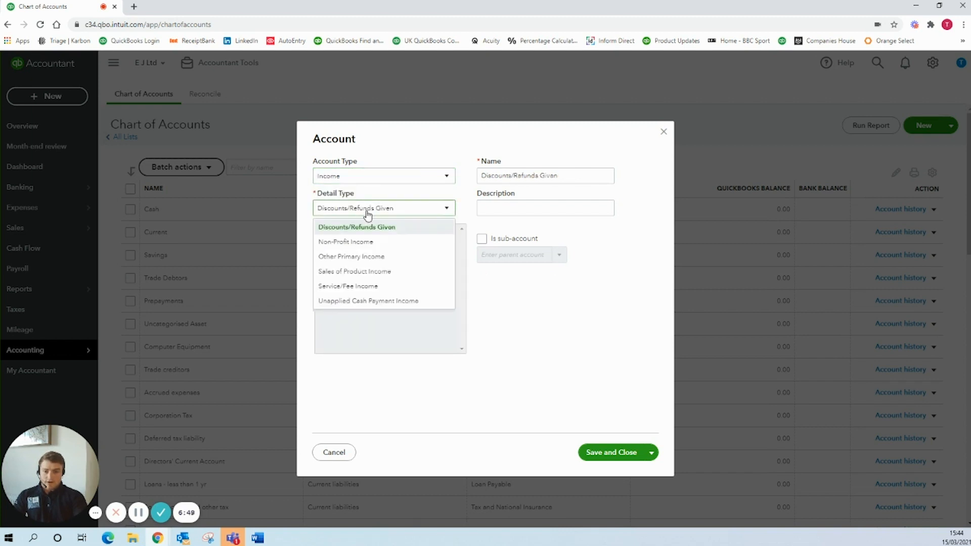
{"action": "left_click", "coordinate": [391, 273]}
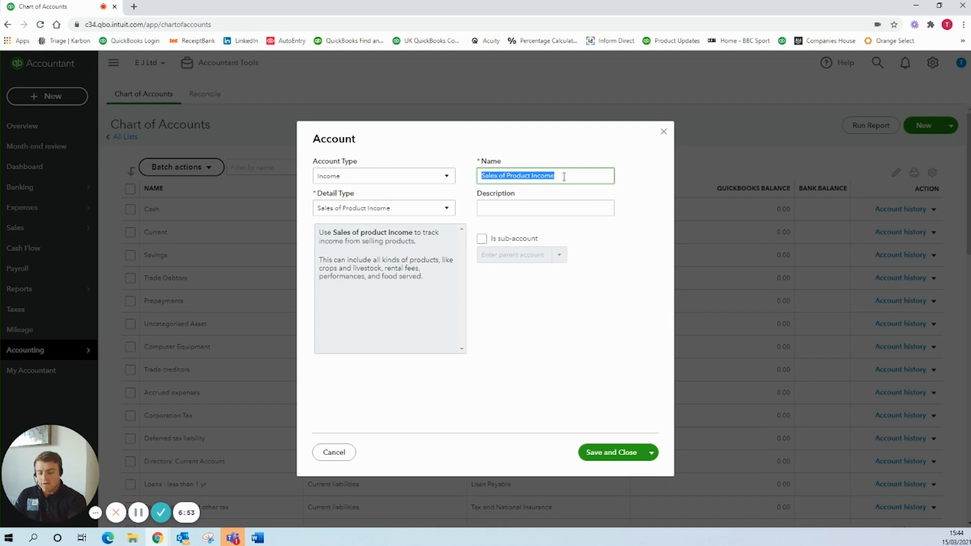
{"action": "type", "text": "Shipping"}
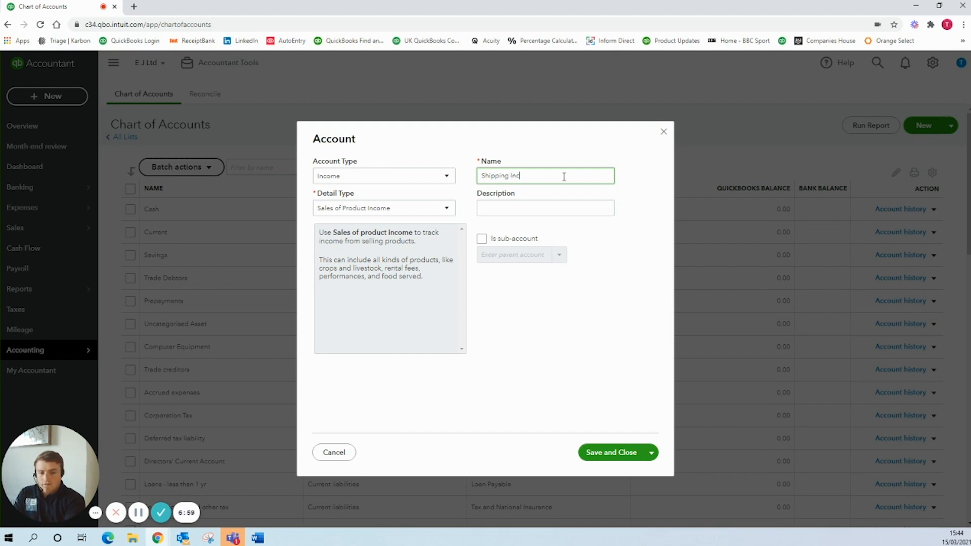
Make Shipping Income a sub-account of the Services income account and save it.
{"action": "left_click", "coordinate": [485, 241]}
{"action": "left_click", "coordinate": [501, 256]}
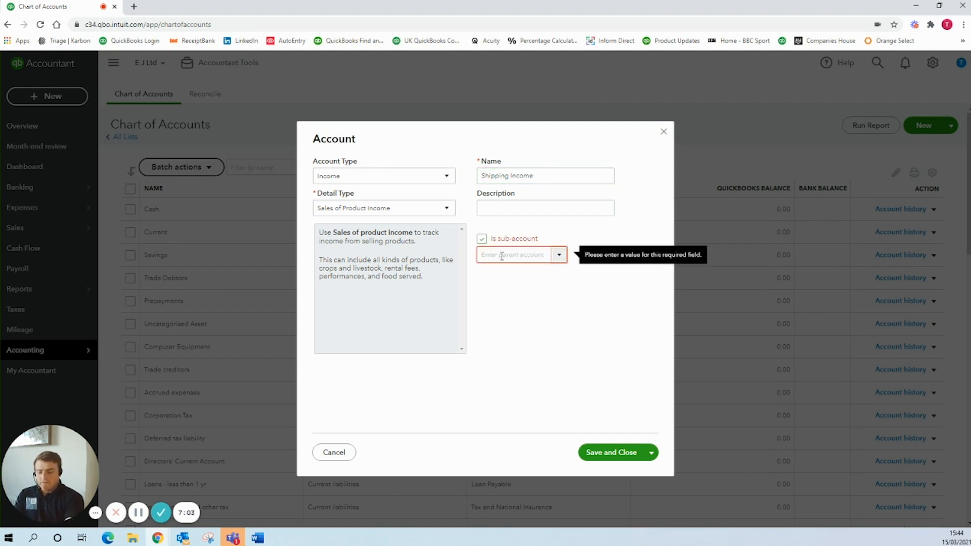
{"action": "type", "text": "sal"}
{"action": "key", "text": "BackSpace"}
{"action": "key", "text": "BackSpace"}
{"action": "key", "text": "BackSpace"}
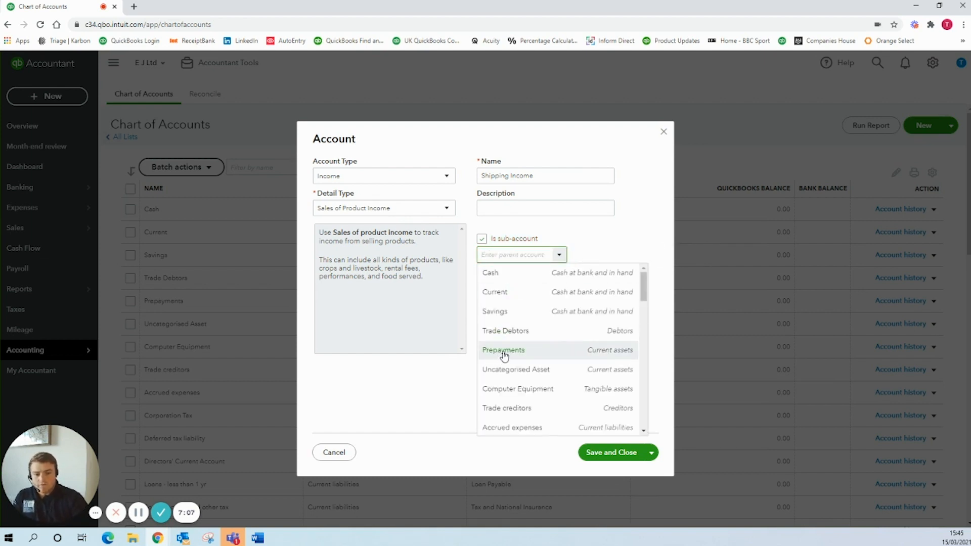
{"action": "scroll", "coordinate": [556, 349], "scroll_direction": "down", "scroll_amount": 6}
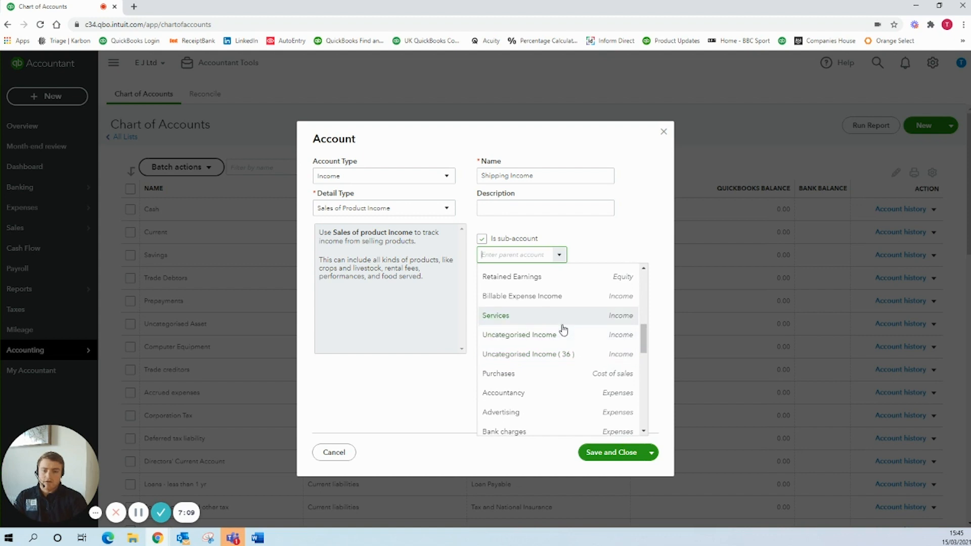
{"action": "left_click", "coordinate": [506, 316]}
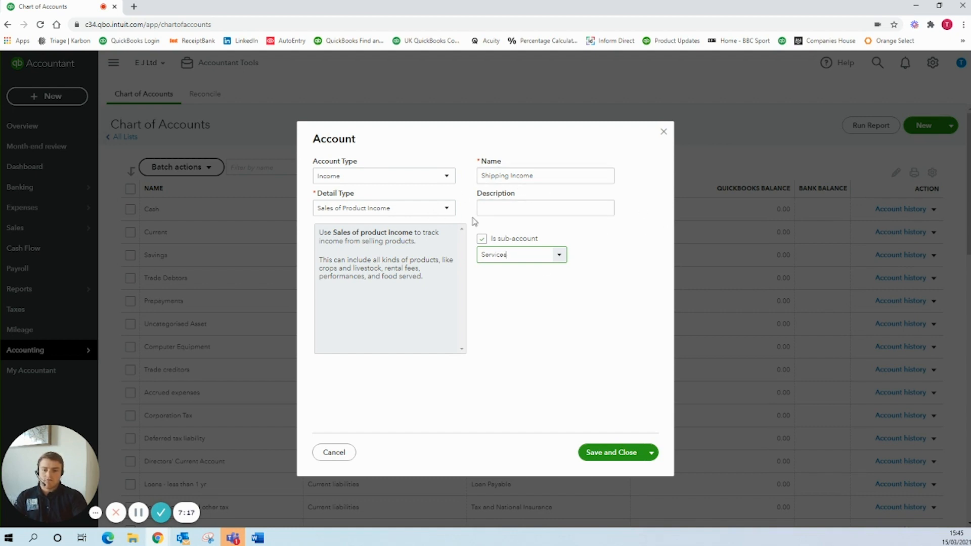
{"action": "left_click", "coordinate": [609, 456]}
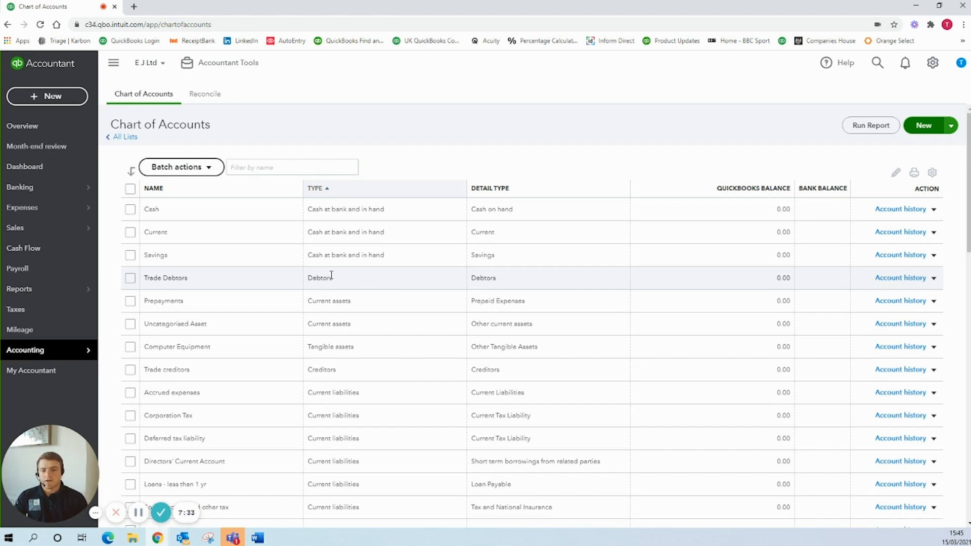
Leave the chart of accounts and open the company's Banking page.
{"action": "mouse_move", "coordinate": [65, 208]}
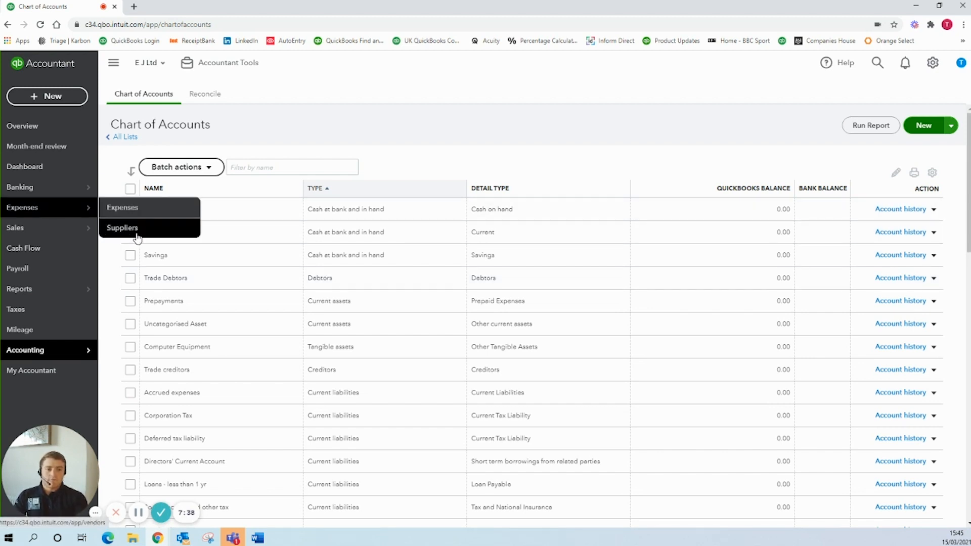
{"action": "left_click", "coordinate": [62, 192]}
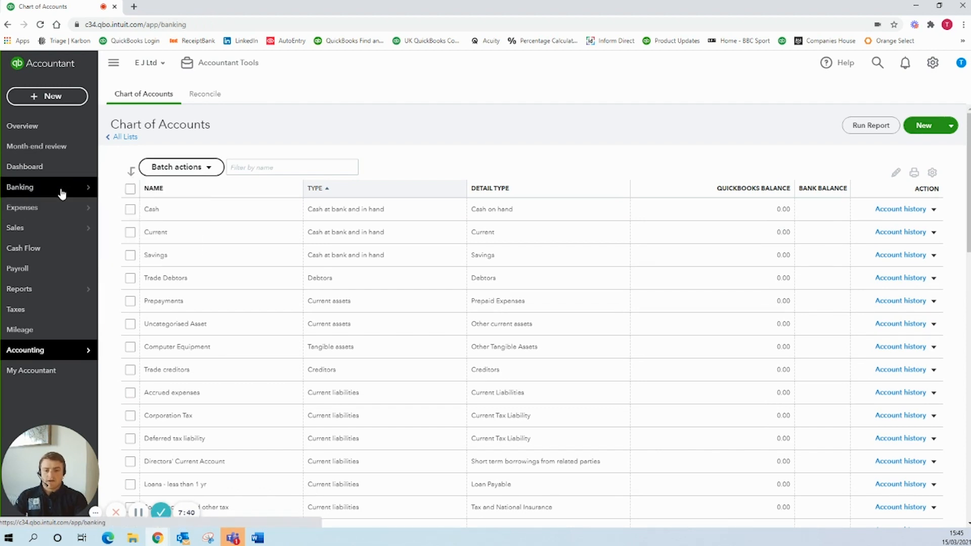